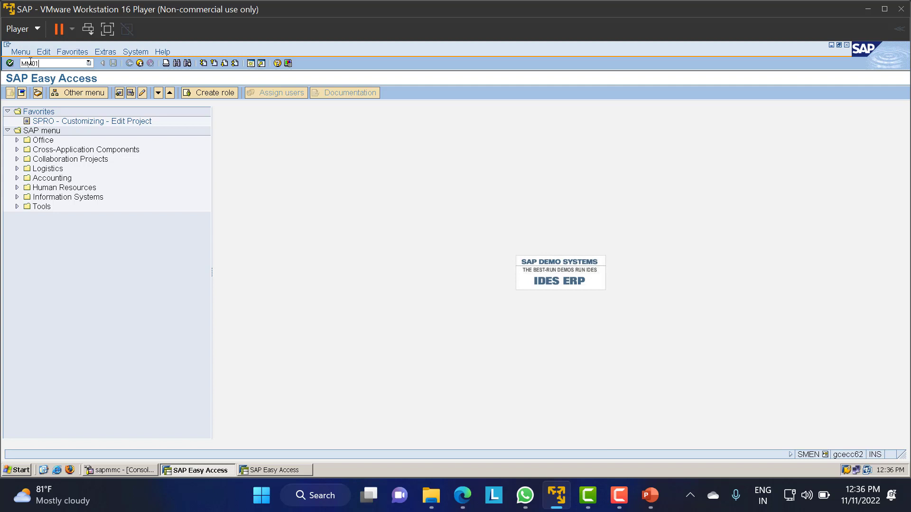
- Start creating a material with transaction MM01, choosing LT01 Raw material as the material type and accepting the preselected views
key(Return)
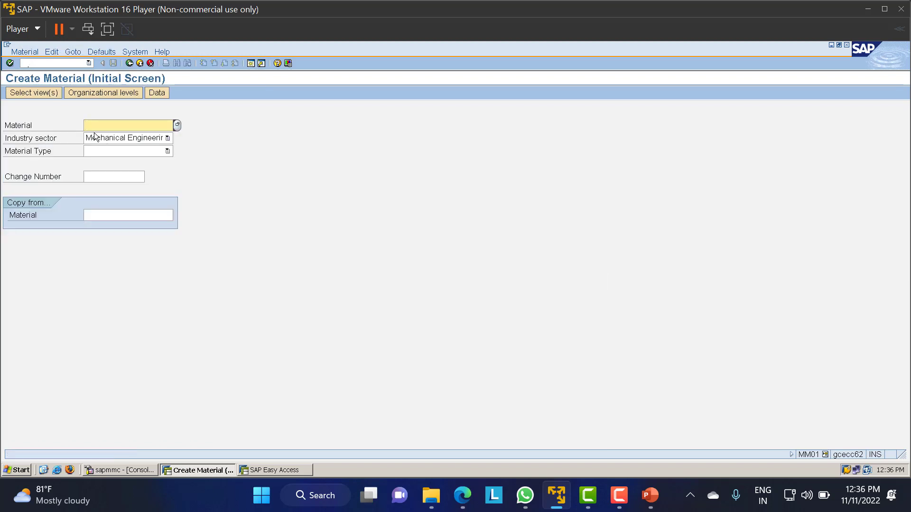
click(115, 151)
scroll(123, 190, down, 5)
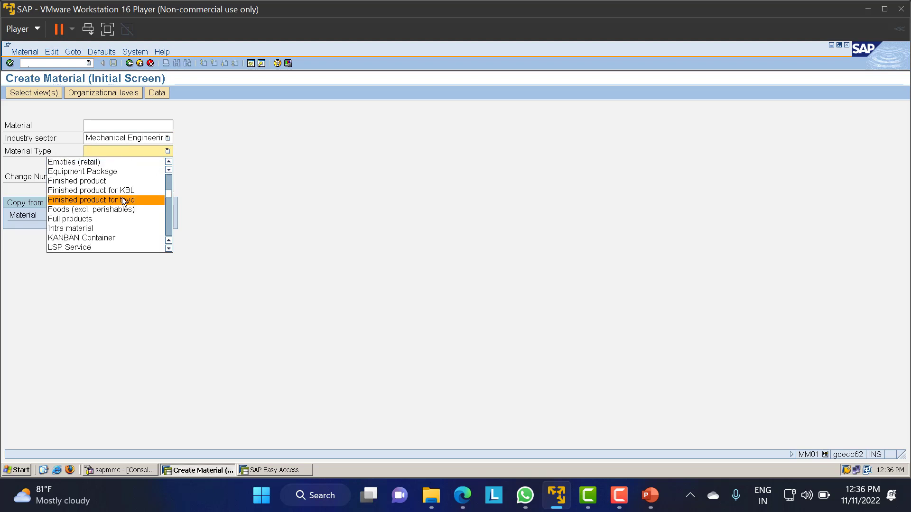
scroll(86, 202, down, 3)
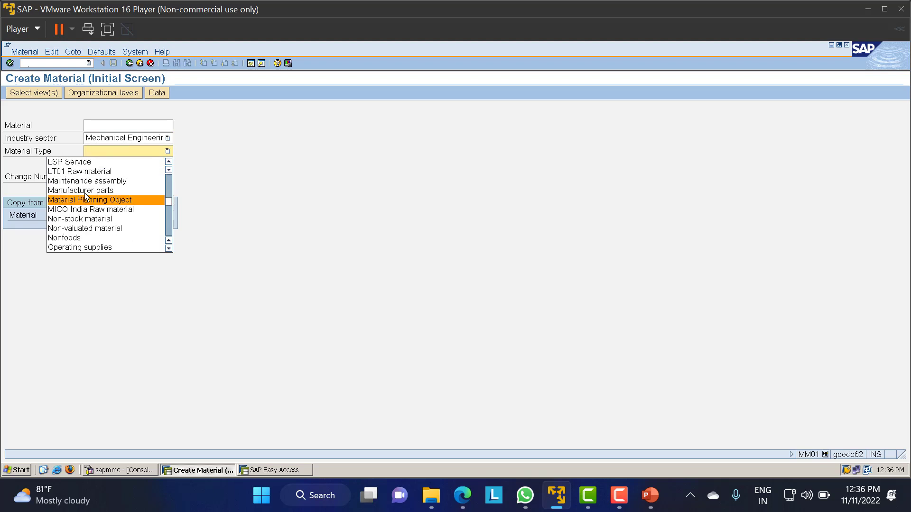
click(83, 172)
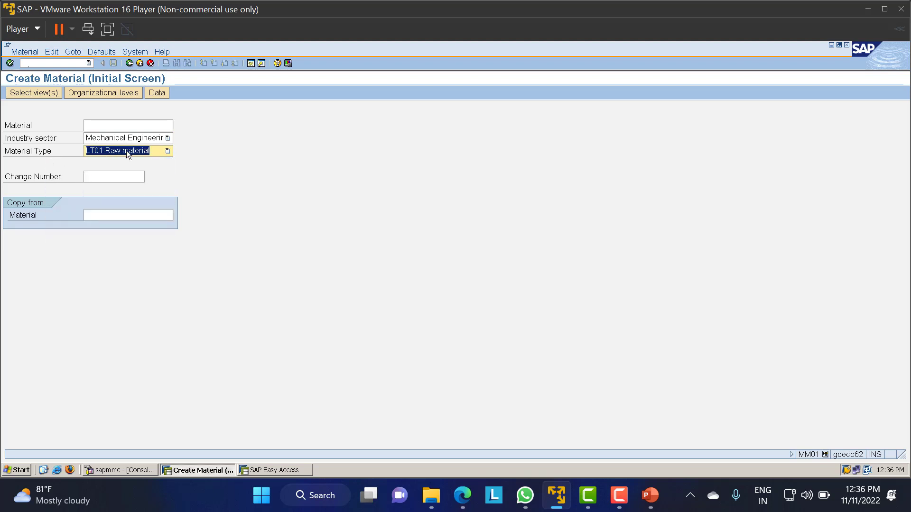
key(Return)
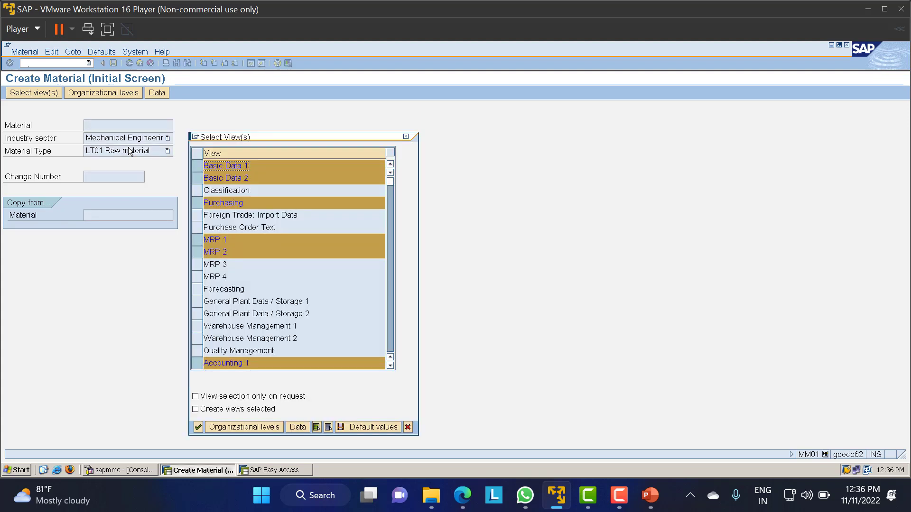
key(Return)
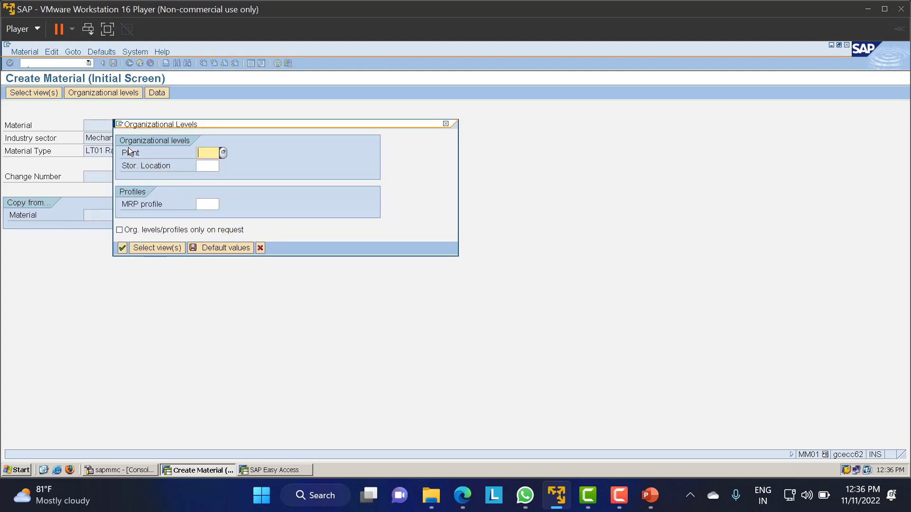
- Set both the plant and the storage location to LT01 in the organizational levels and continue to the material data
text(LT01)
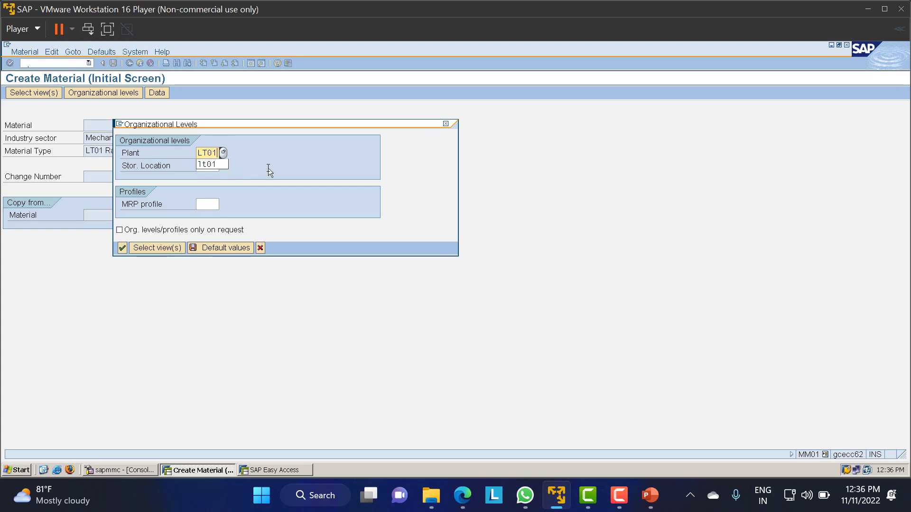
key(Tab)
text(L)
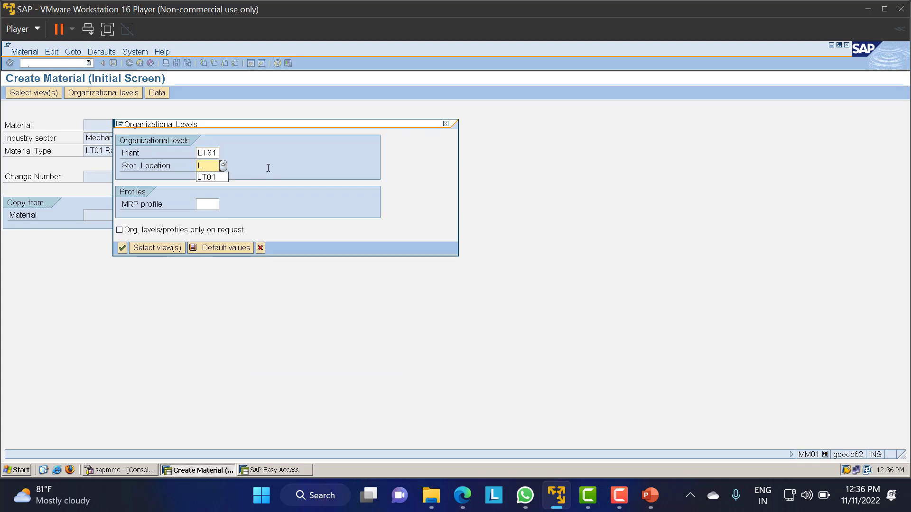
text(T01)
key(Return)
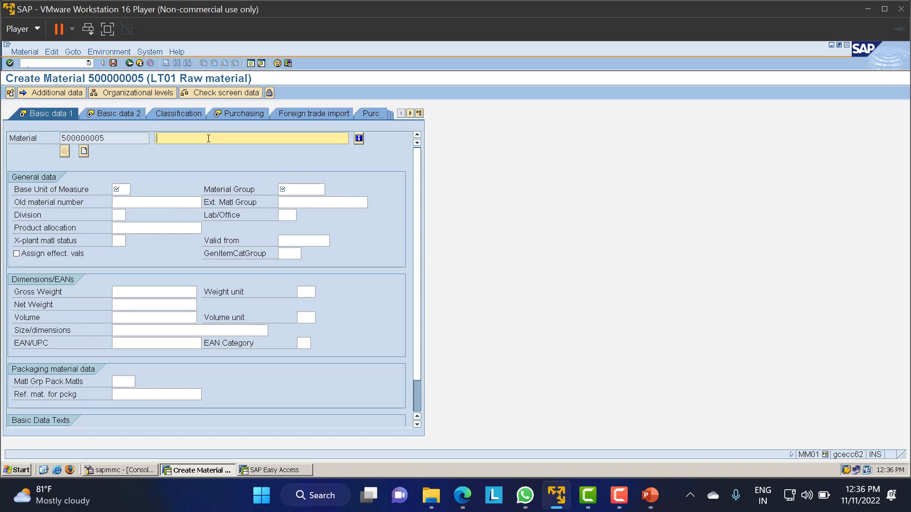
- Fill in the basic data with description Auto PO Material, base unit of measure EA and material group GENERAL, and proceed to the purchasing view
text(Auto PO Ma)
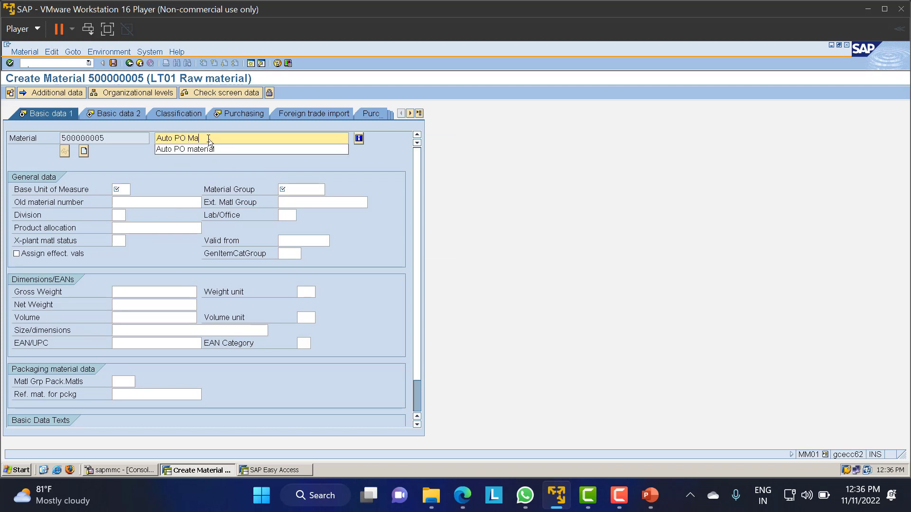
text(terial)
click(123, 192)
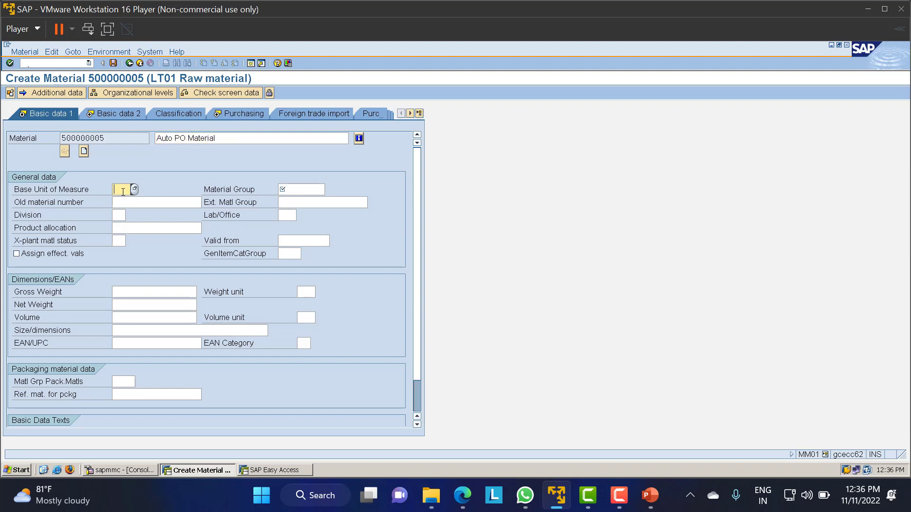
key(Tab)
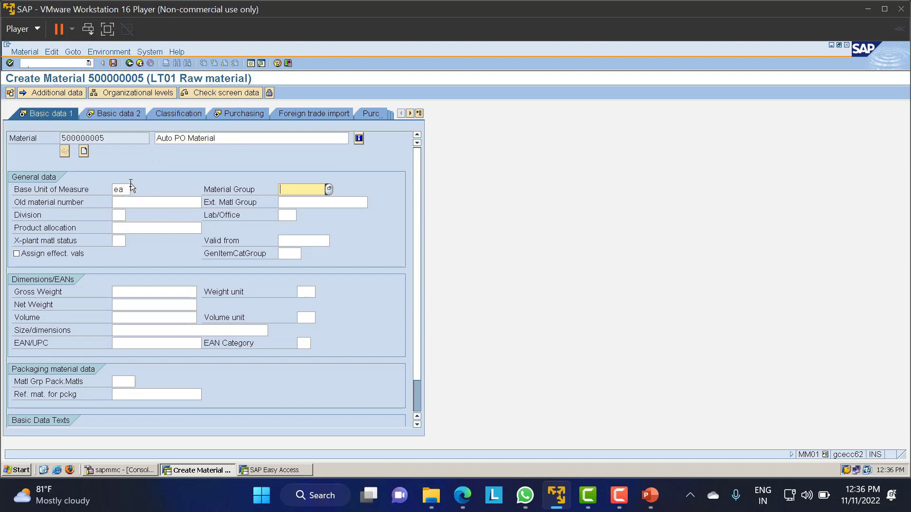
text(general)
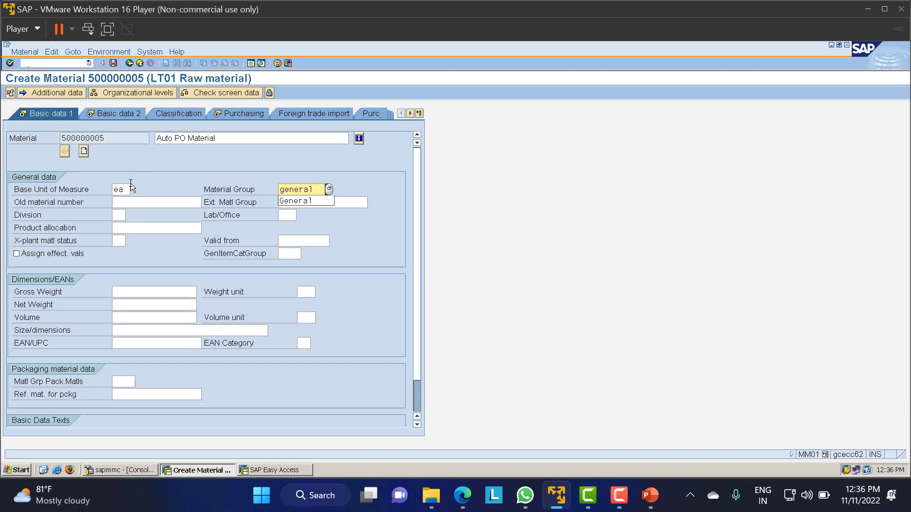
key(Return)
key(Return)
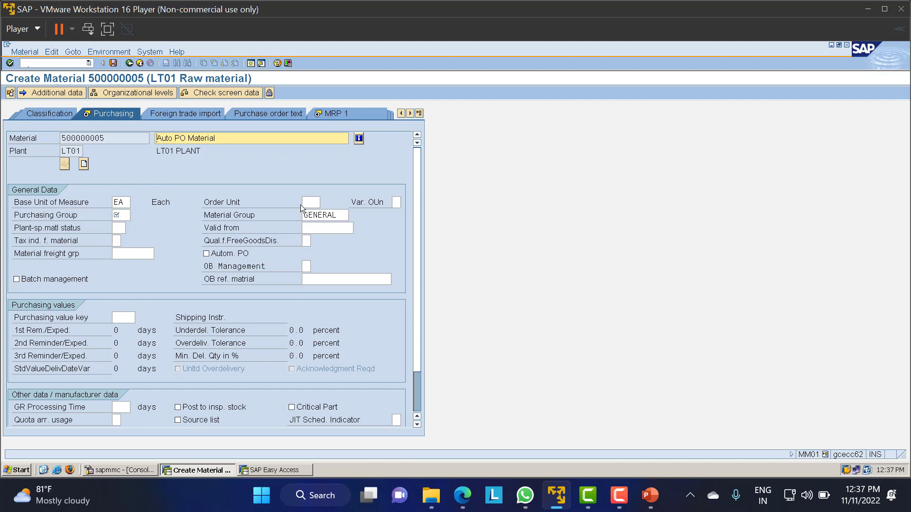
- Set the purchasing group to 000 and enable the automatic PO option in the purchasing view
click(117, 215)
text(mog)
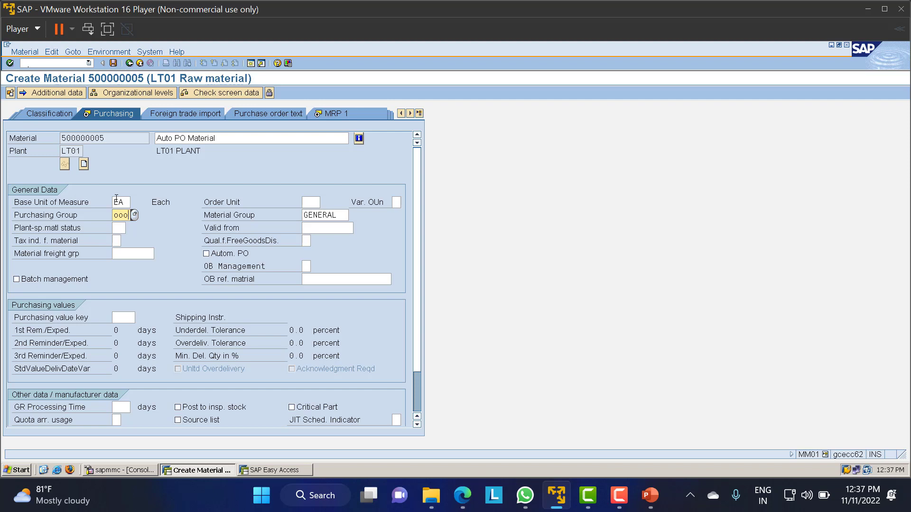
key(BackSpace)
key(BackSpace)
key(BackSpace)
text(000)
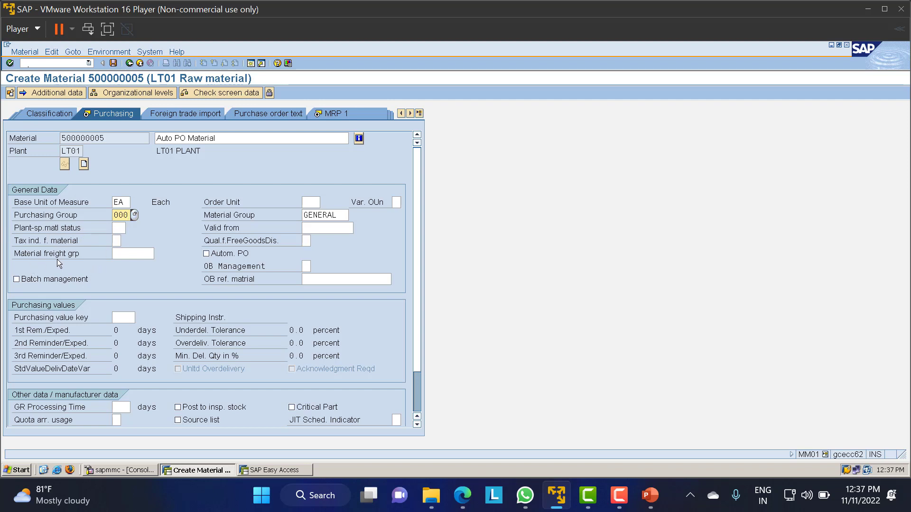
click(207, 254)
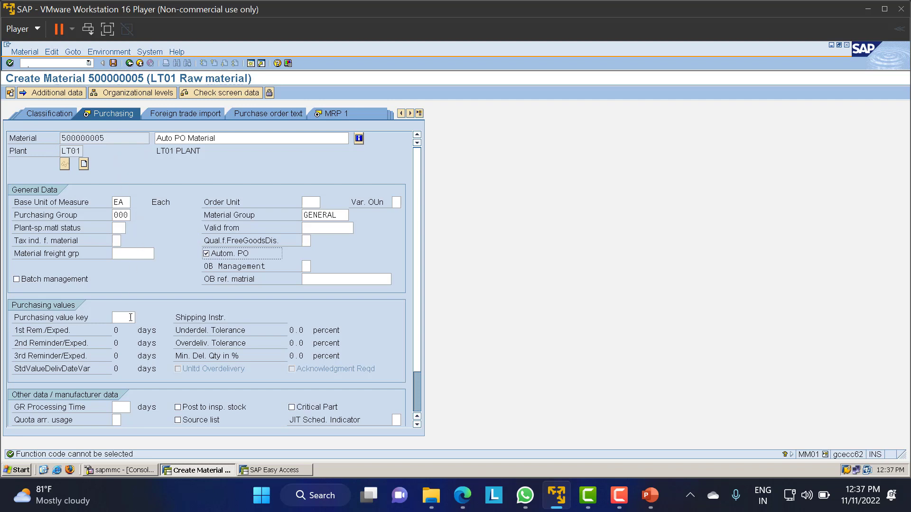
- Assign purchasing value key L to the material and continue to the MRP 1 view
click(130, 317)
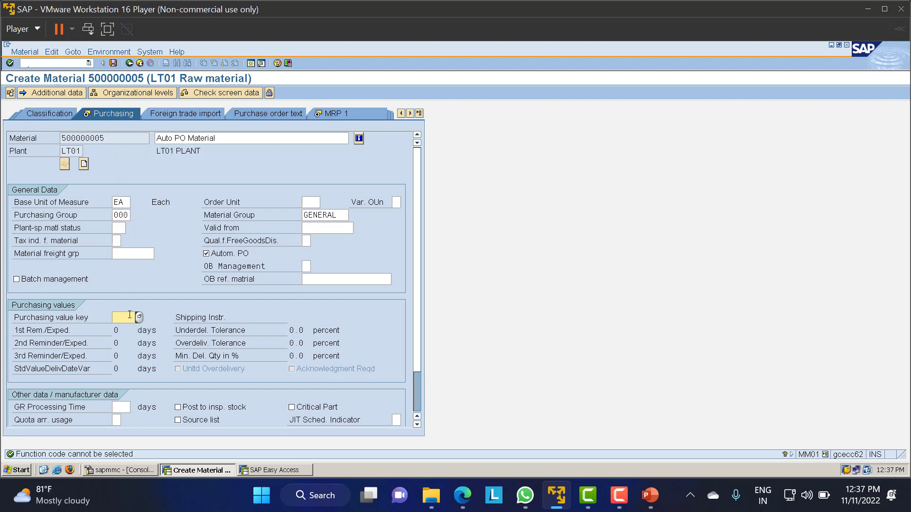
click(139, 317)
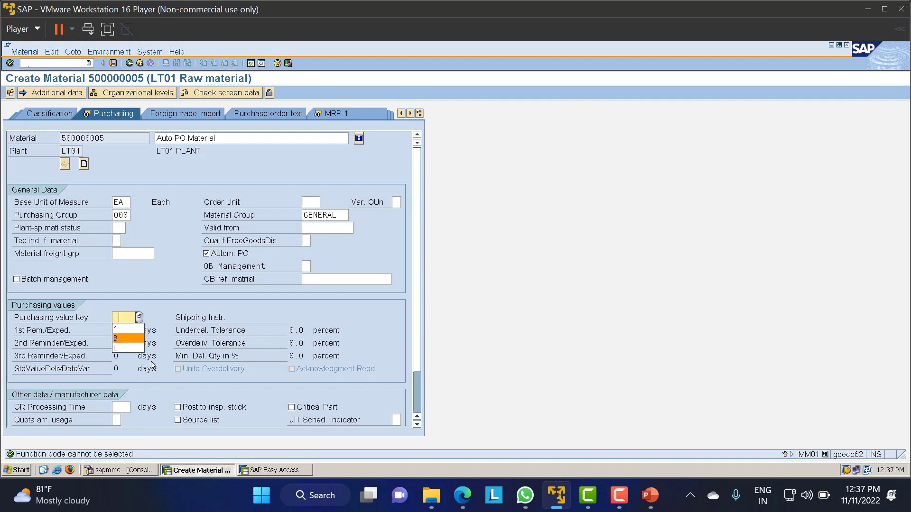
click(128, 348)
key(Return)
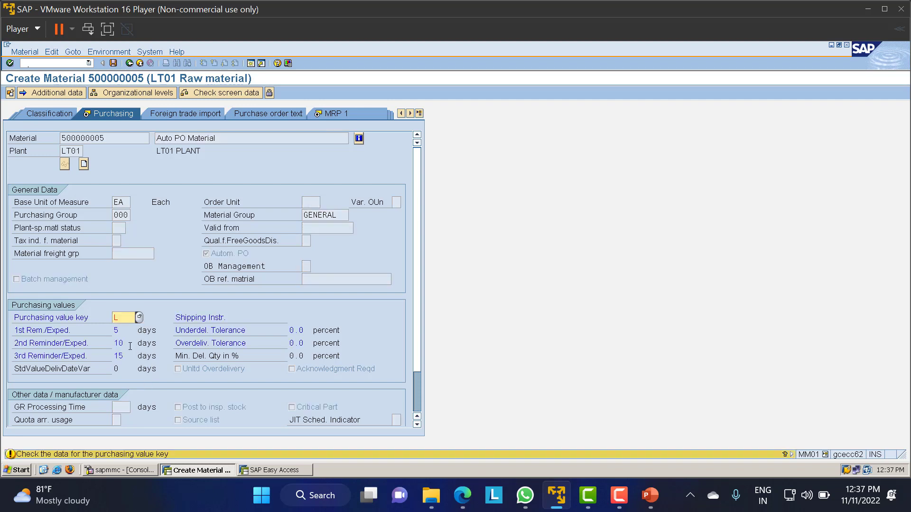
key(Return)
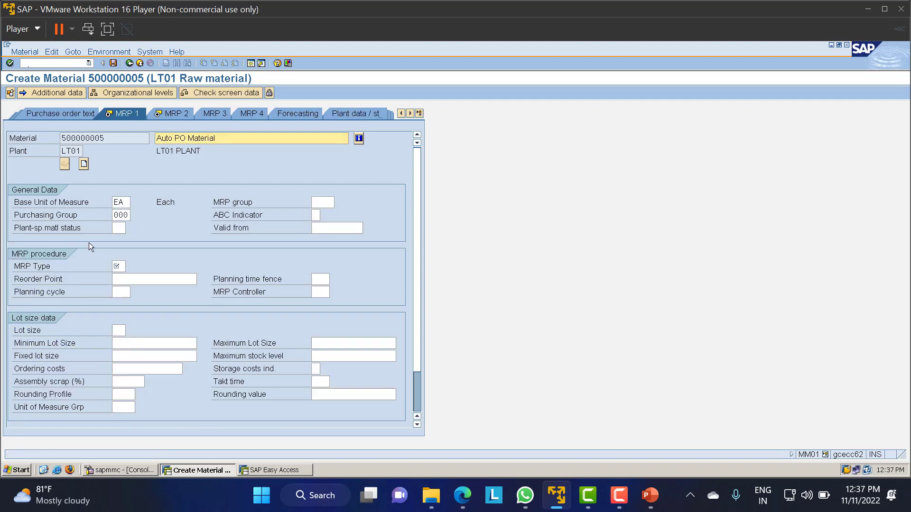
- Fill in the MRP 1 view with MRP type PD, the MRP controller and lot size EX, and continue to MRP 2
click(120, 265)
text(pd)
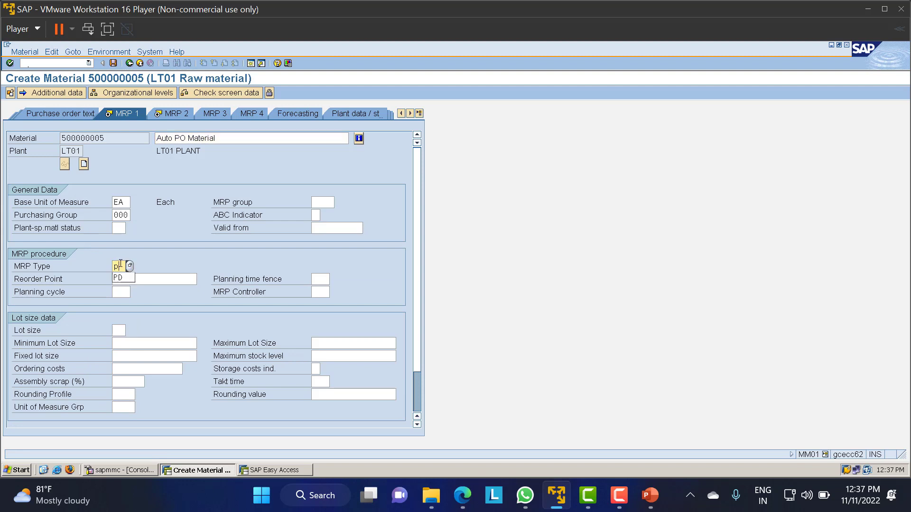
click(321, 289)
key(Tab)
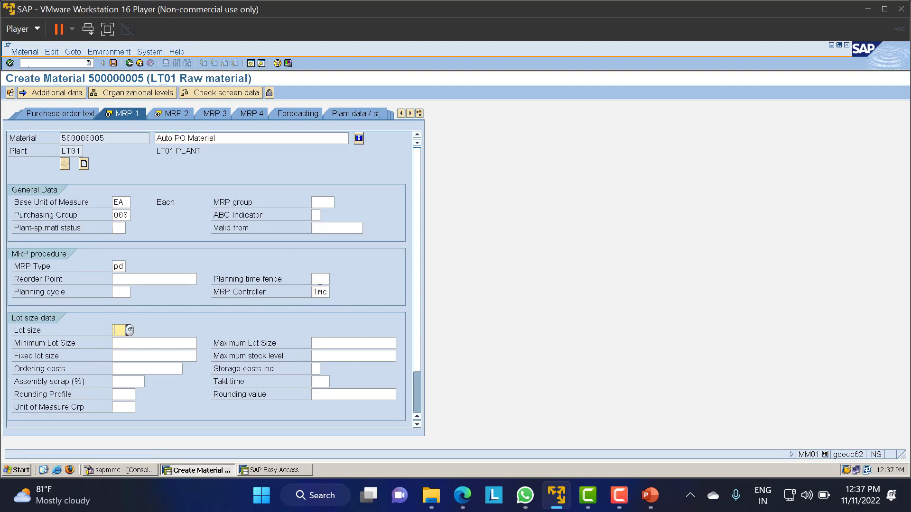
text(ex)
key(Return)
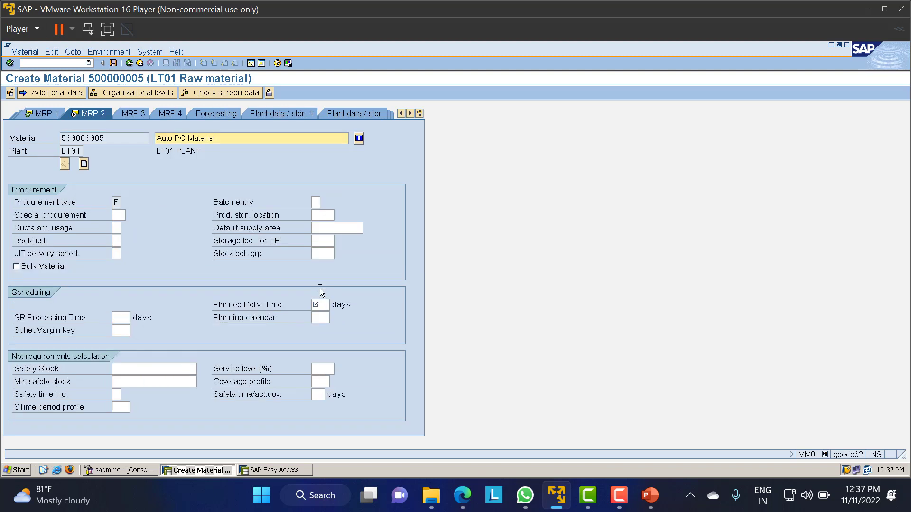
- Set the planned delivery time to 10 days and the scheduling margin key to LSK, and continue to the accounting view
click(319, 306)
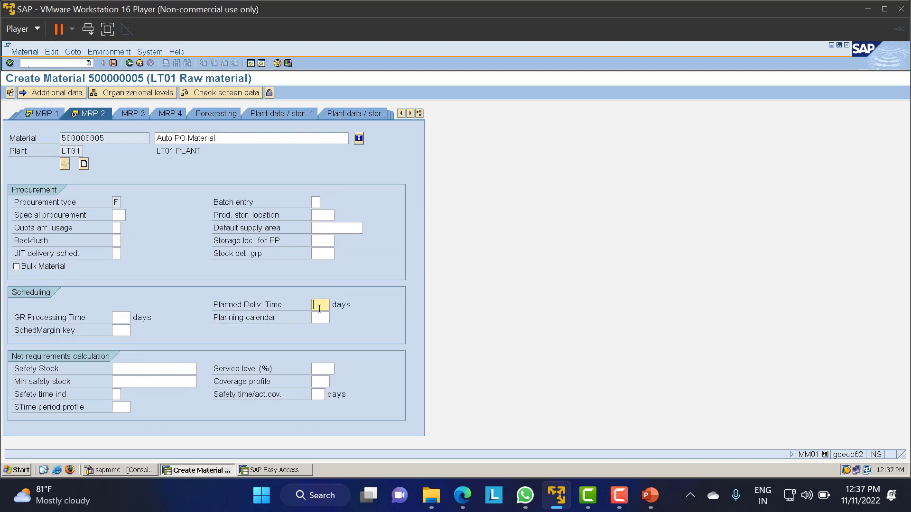
text(10)
key(Tab)
key(Tab)
key(Tab)
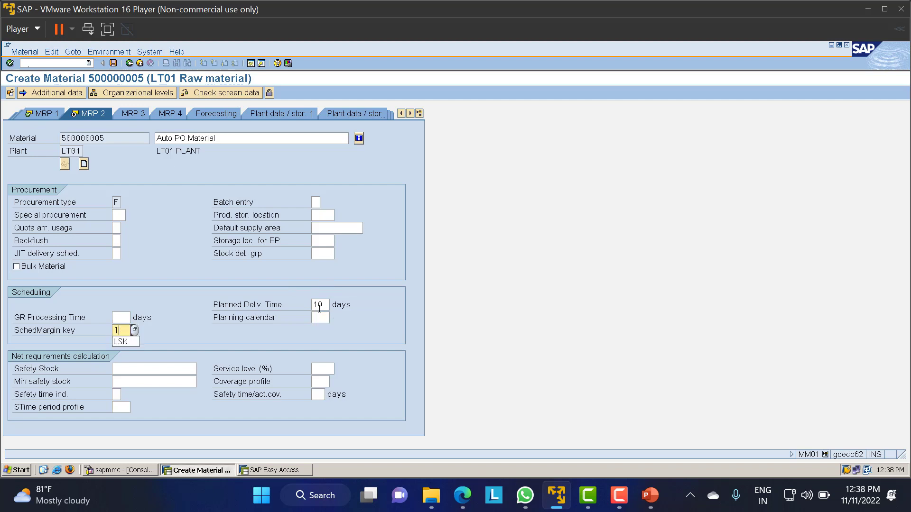
text(000)
key(Return)
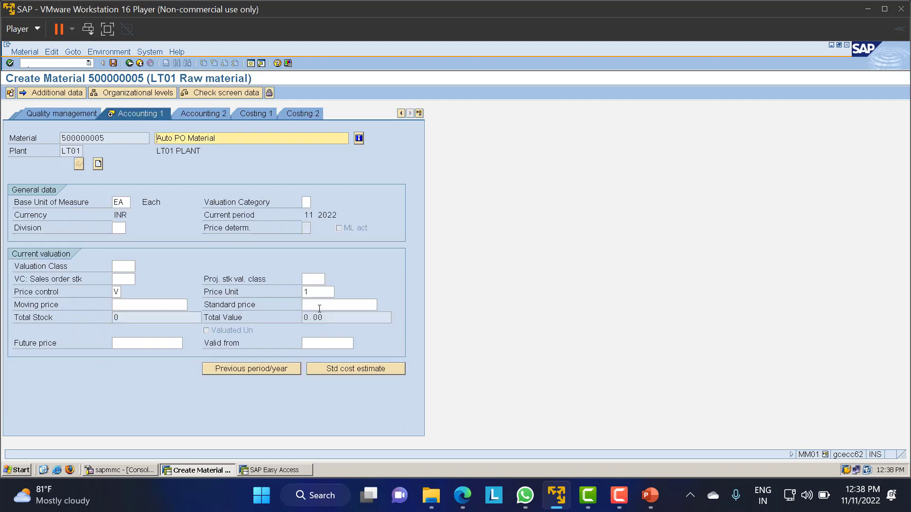
- Set the valuation class to 3000, keep price control V without a price, and save the material
click(122, 263)
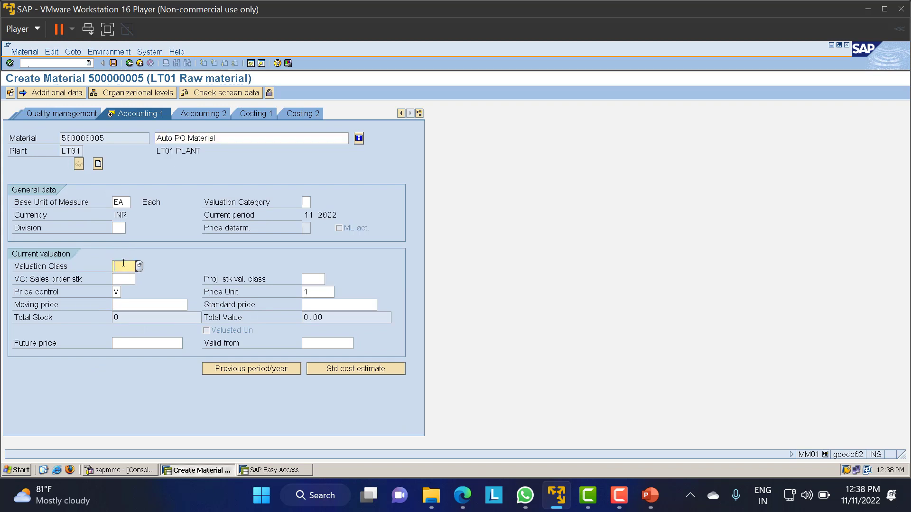
text(3000)
key(Return)
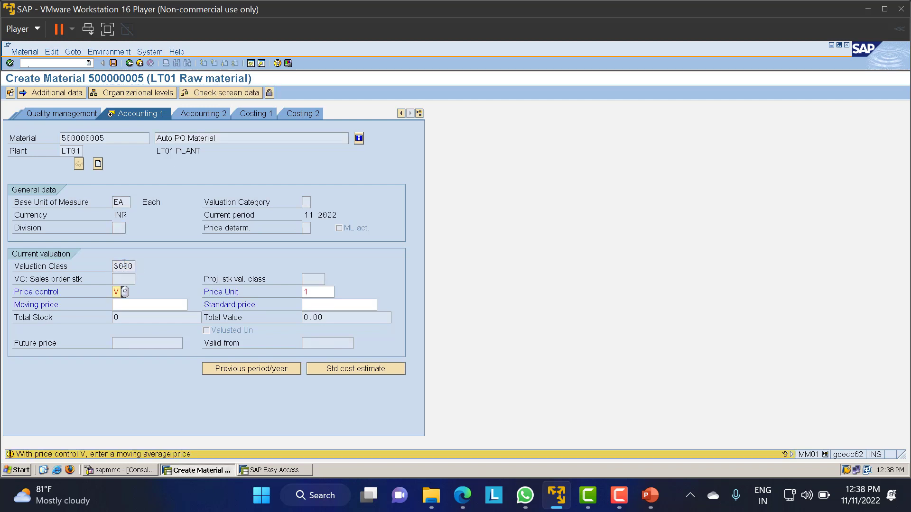
key(Return)
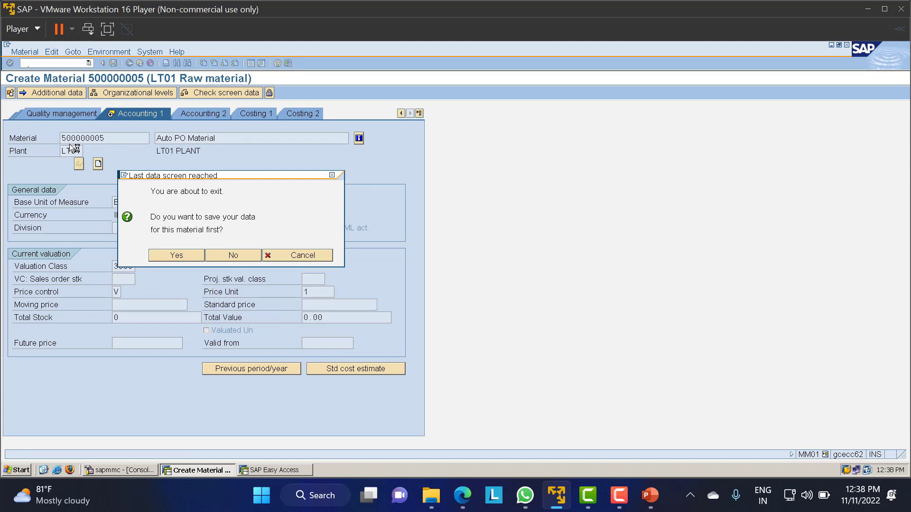
key(Return)
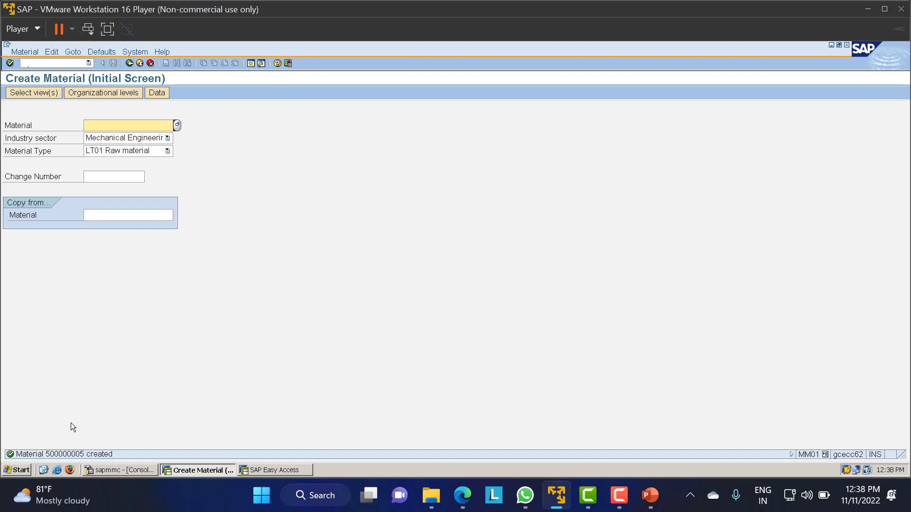
- Start creating a vendor with transaction XK01, using account group LT01, and proceed to the address data
click(53, 66)
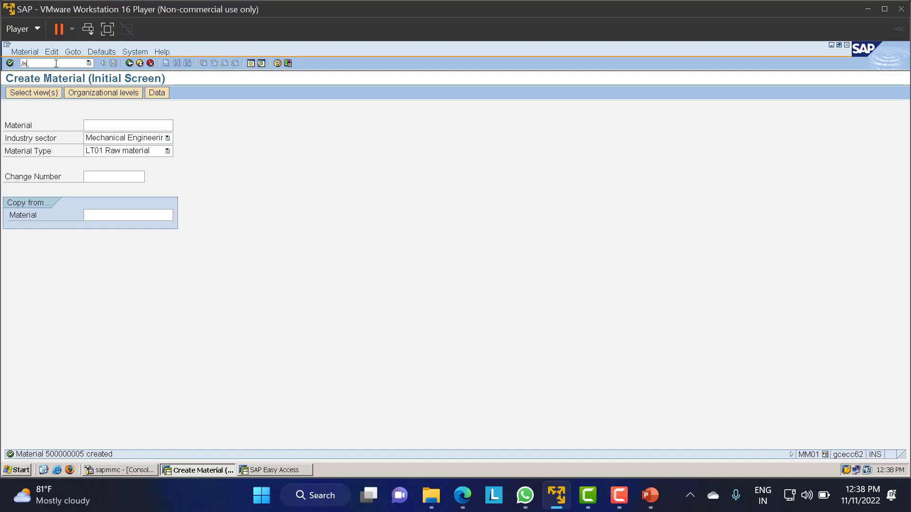
text(/nxk01)
key(Return)
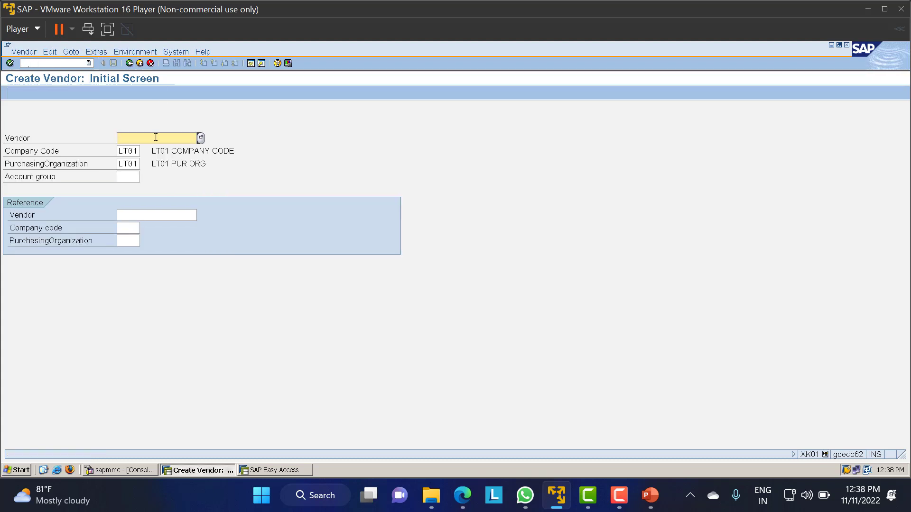
click(126, 175)
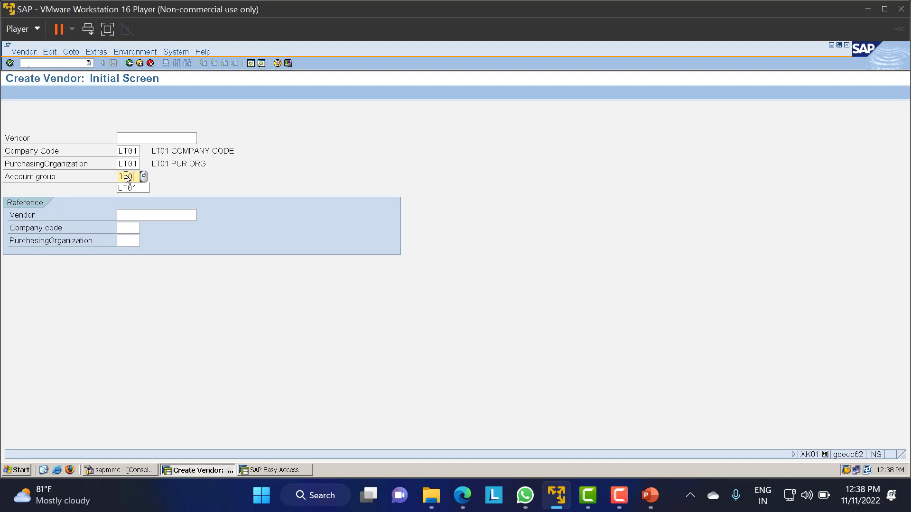
text(LT01)
key(Return)
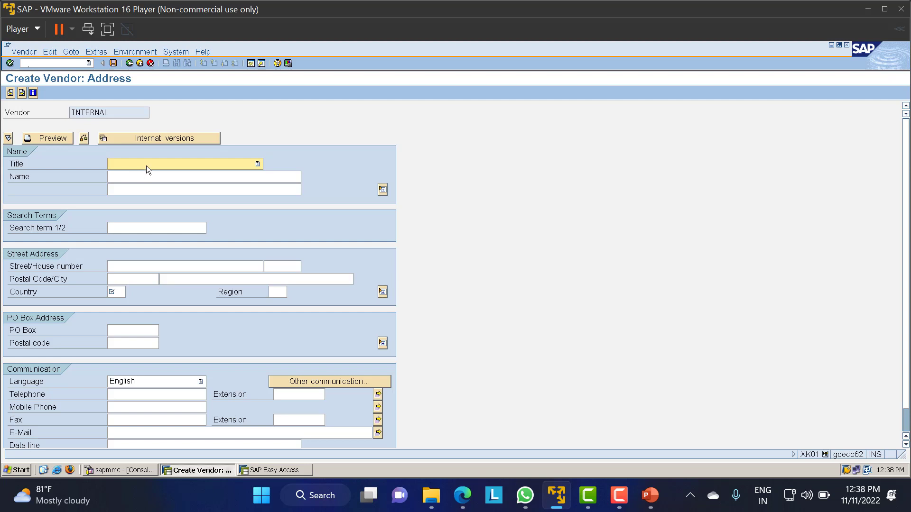
- Enter the vendor's address data with title Company, name Auto PO Vendor and country IN, and continue to payment transactions
click(146, 166)
click(143, 175)
click(136, 181)
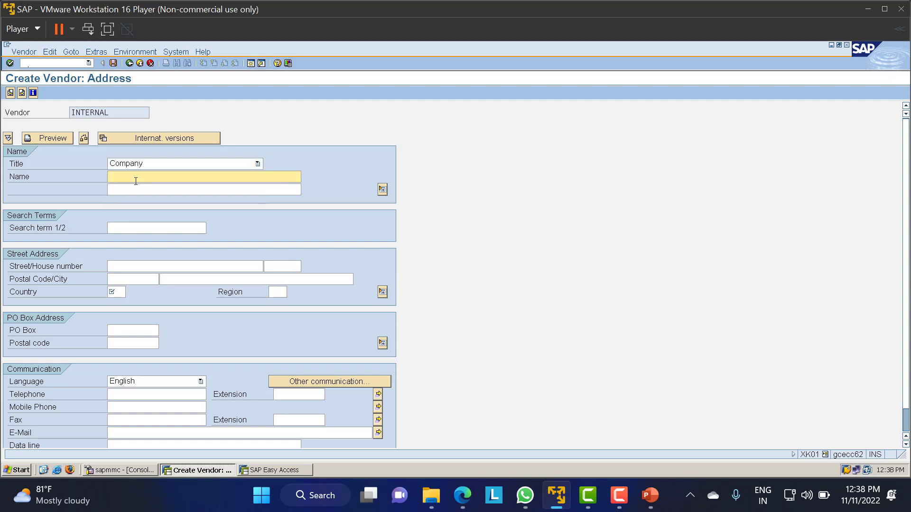
text(Auto PO Vendor)
click(119, 294)
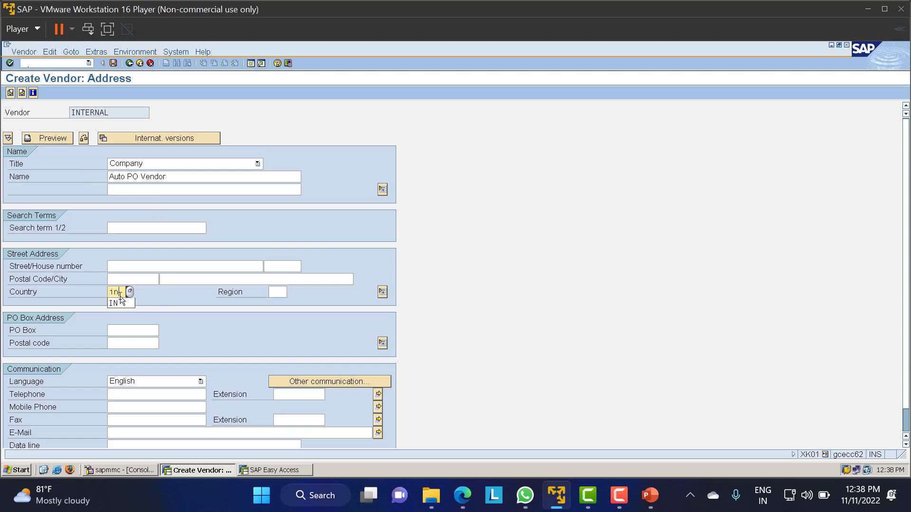
key(Return)
key(Return)
key(Return)
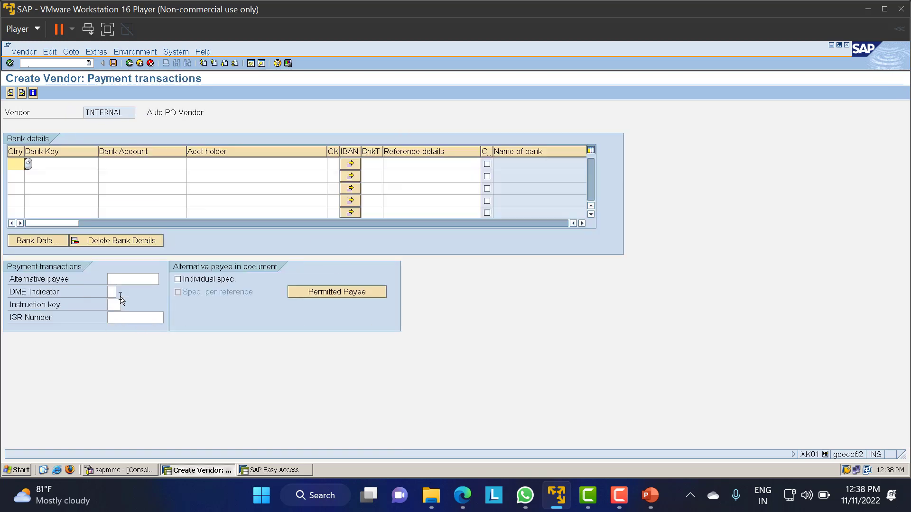
- Continue to the vendor's purchasing data and set order currency INR, payment terms 0001 and incoterms COD with location cod
text(1)
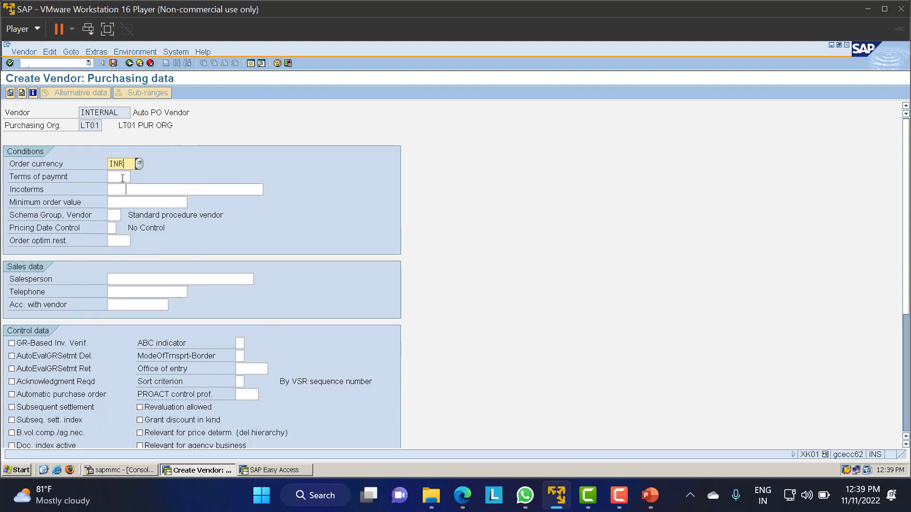
click(122, 177)
text(0)
click(117, 189)
text(cod)
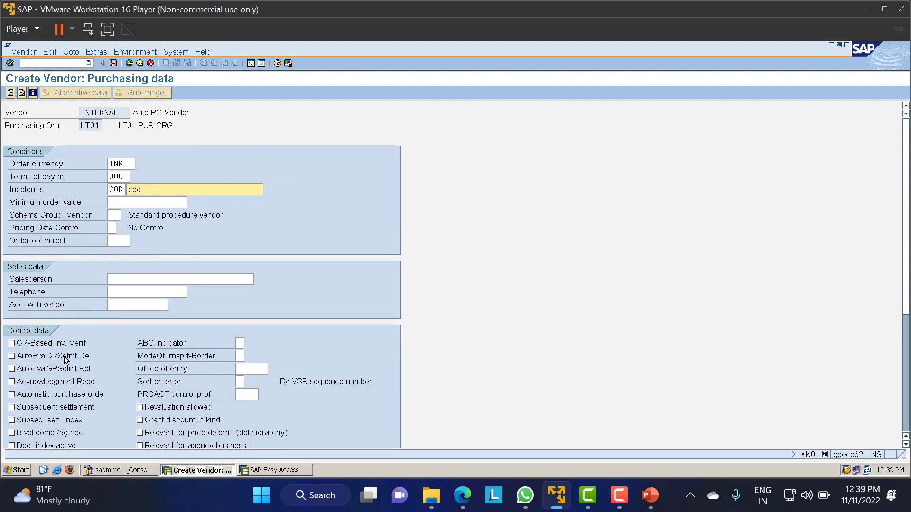
- Enable GR-based invoice verification and automatic purchase order for the vendor, and save the vendor
click(11, 343)
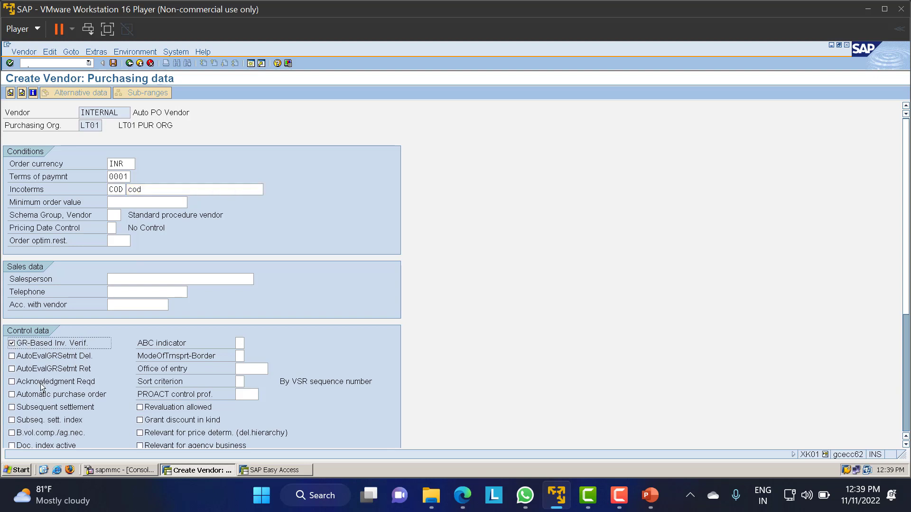
click(11, 395)
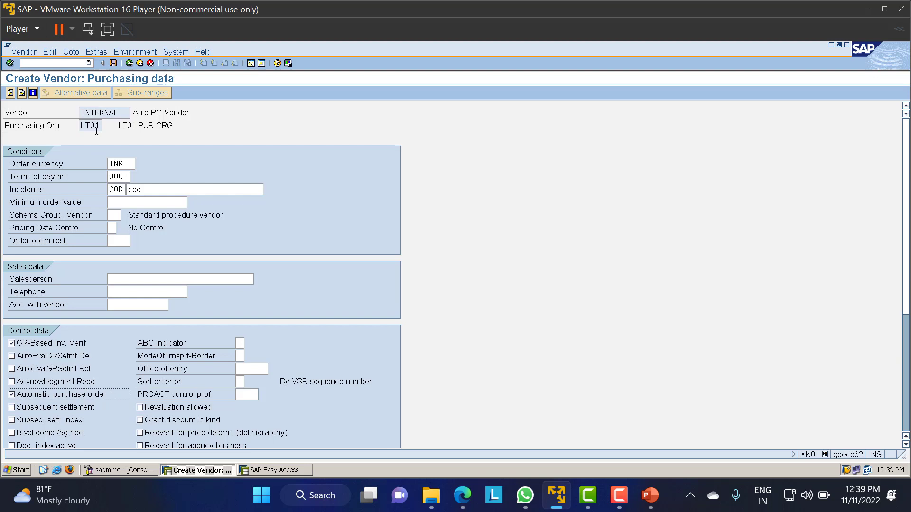
click(115, 64)
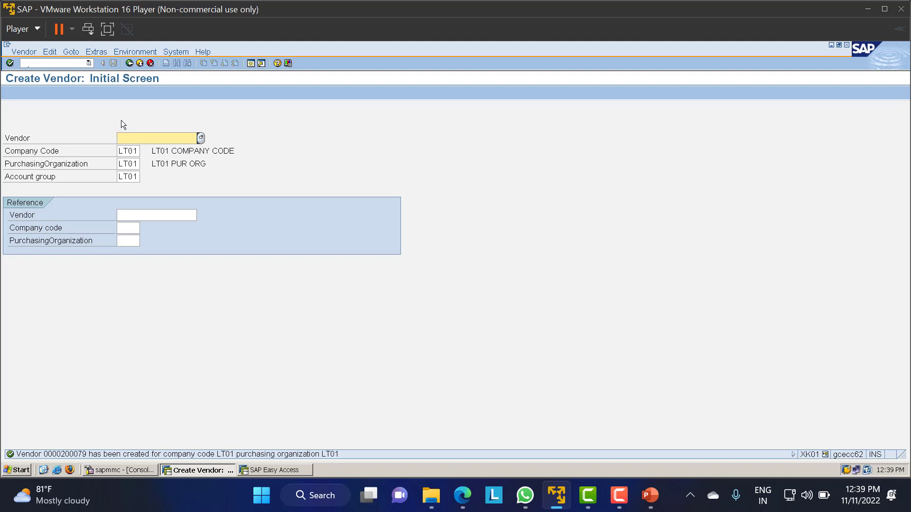
- Start an info record with transaction ME11 for the new vendor and material 500000005 in LT01, and continue to Purch. Organization Data 1
click(66, 63)
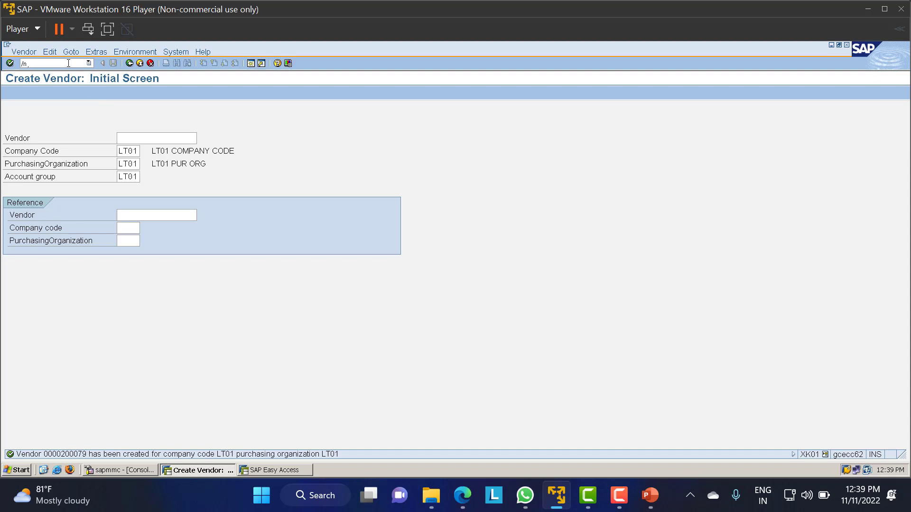
text(/nme)
key(Return)
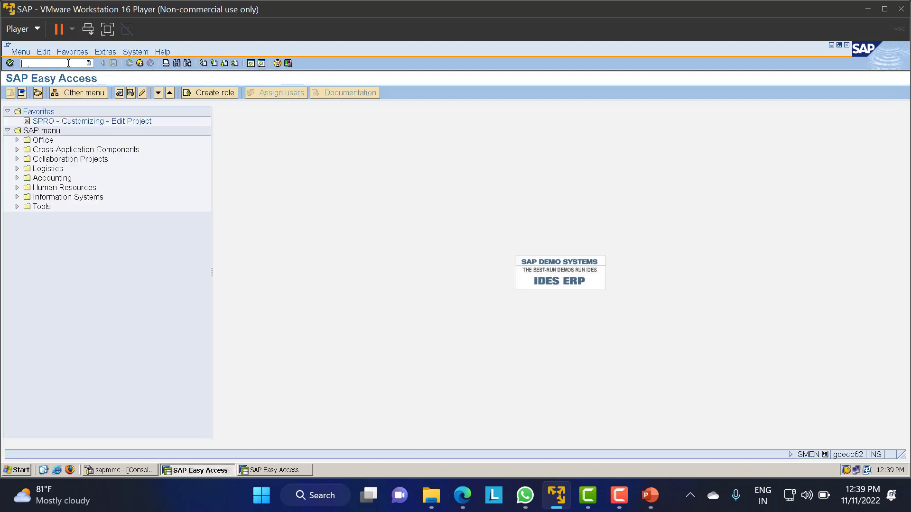
text(me11)
key(Return)
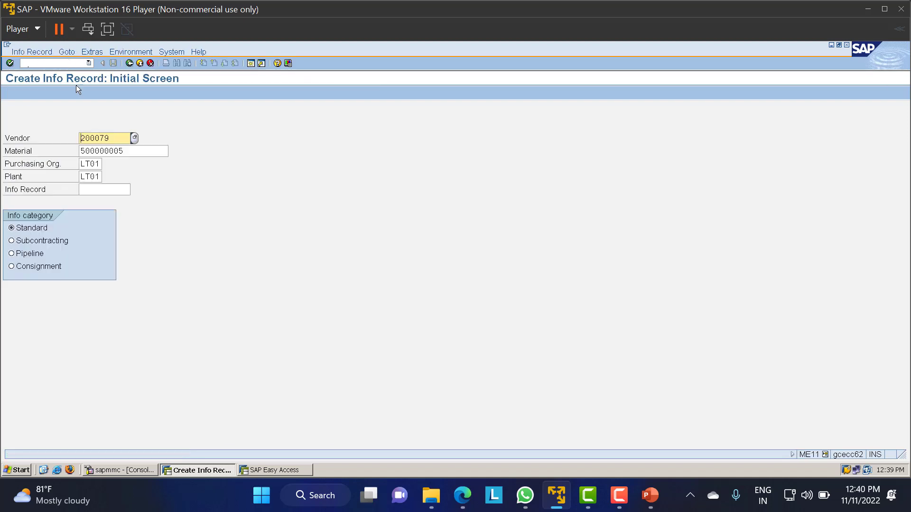
click(145, 153)
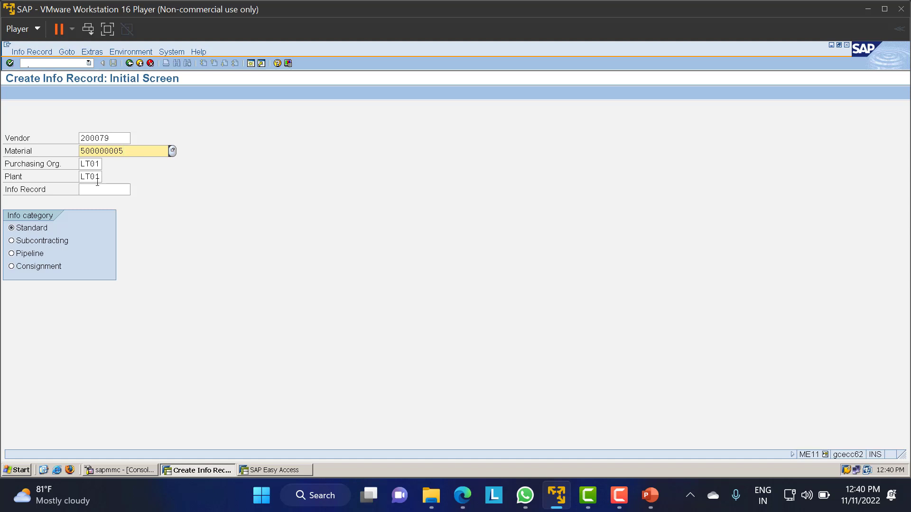
key(Return)
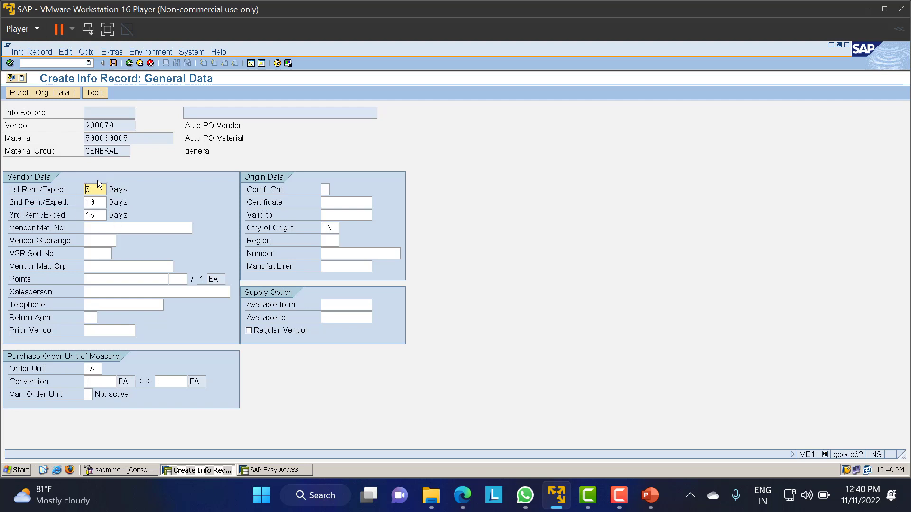
key(Return)
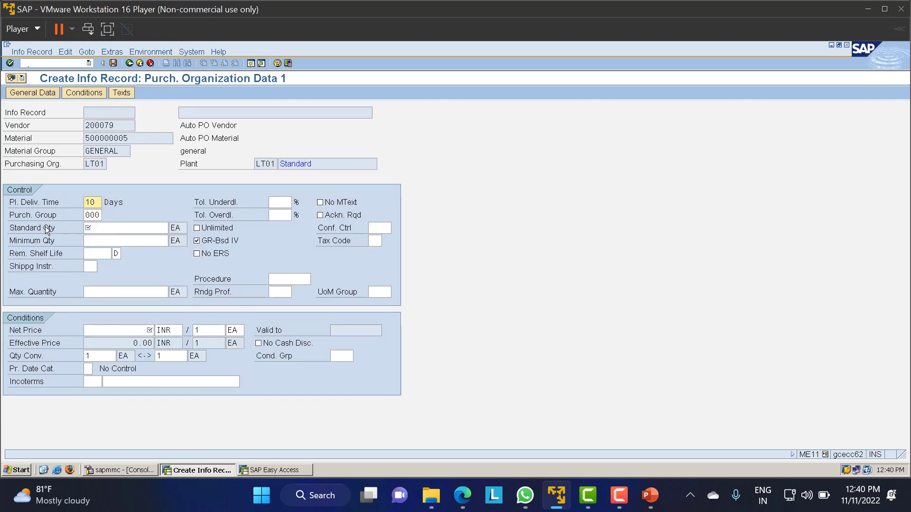
- Set the info record's standard quantity to 100, net price to 10 INR and tax code to LT, and save it
click(102, 229)
text(100)
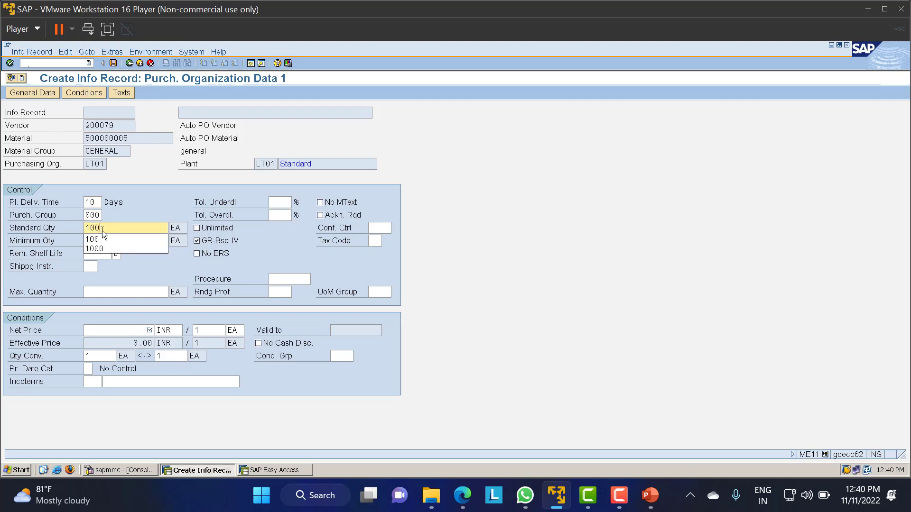
click(124, 331)
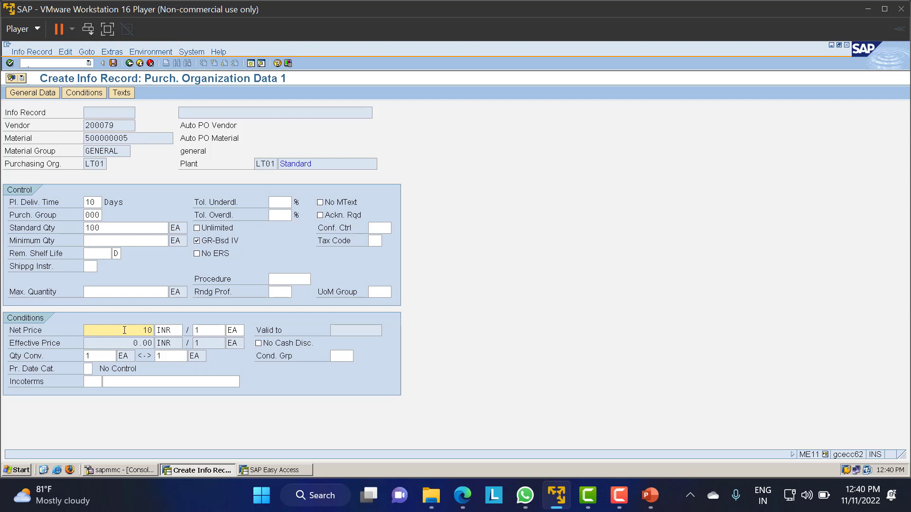
click(374, 241)
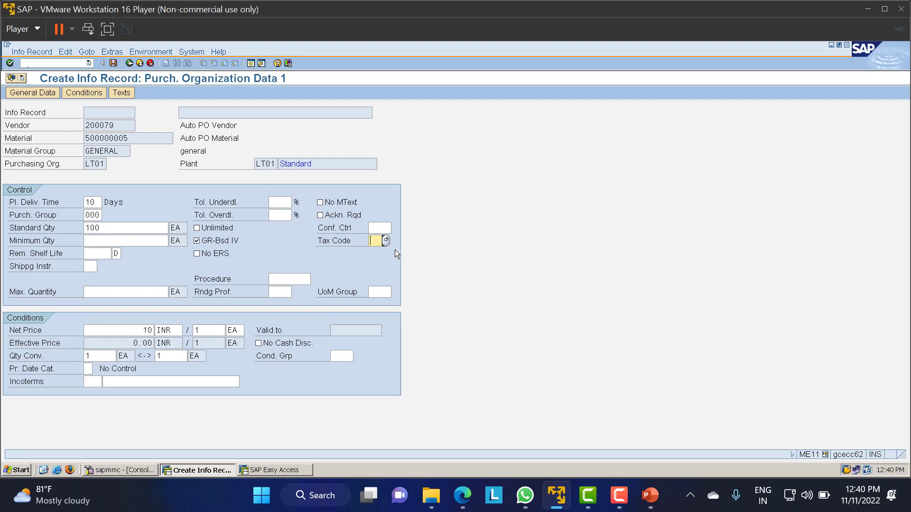
click(386, 240)
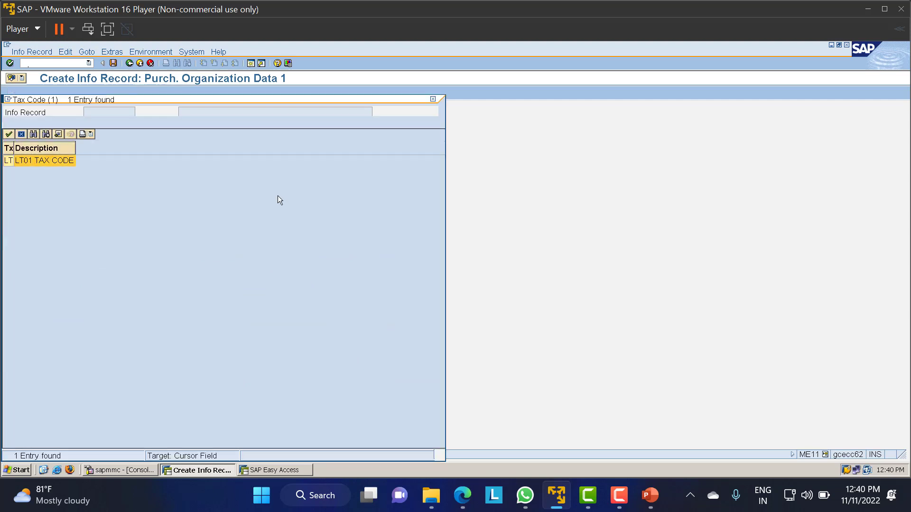
double_click(27, 161)
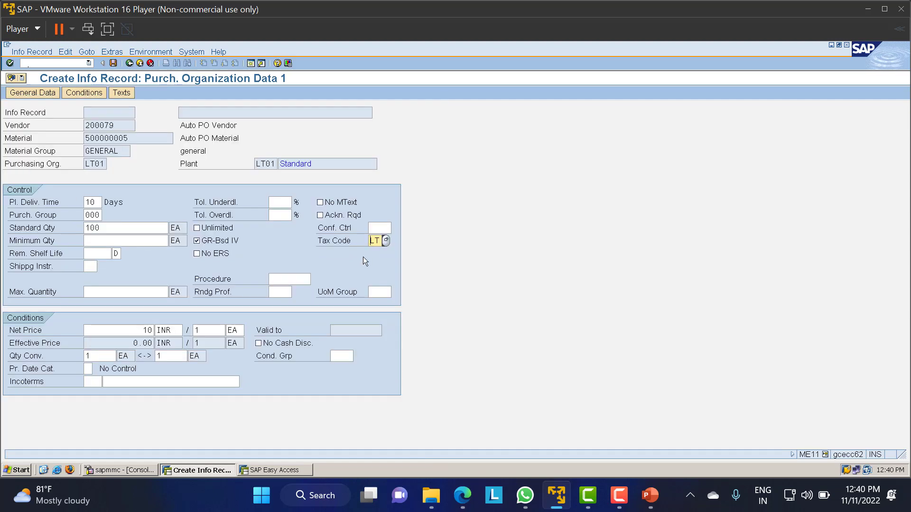
key(Return)
key(Return)
key(Return)
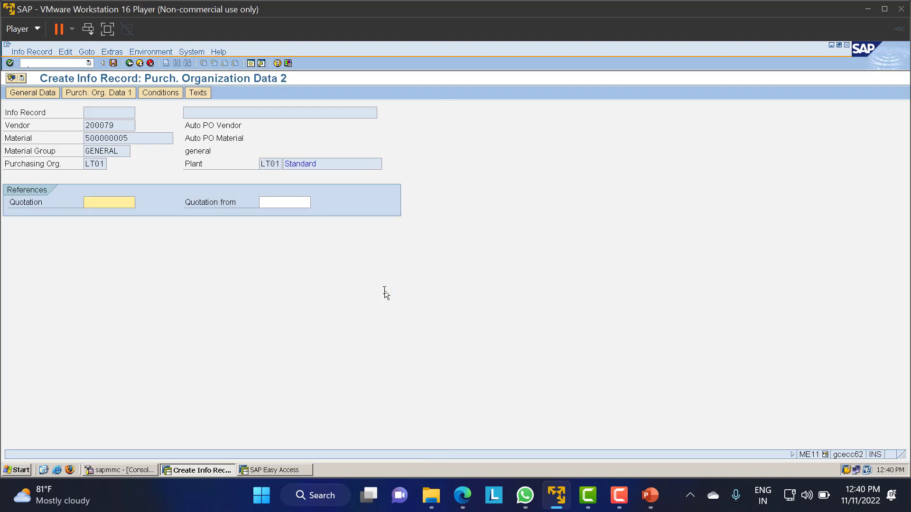
key(Return)
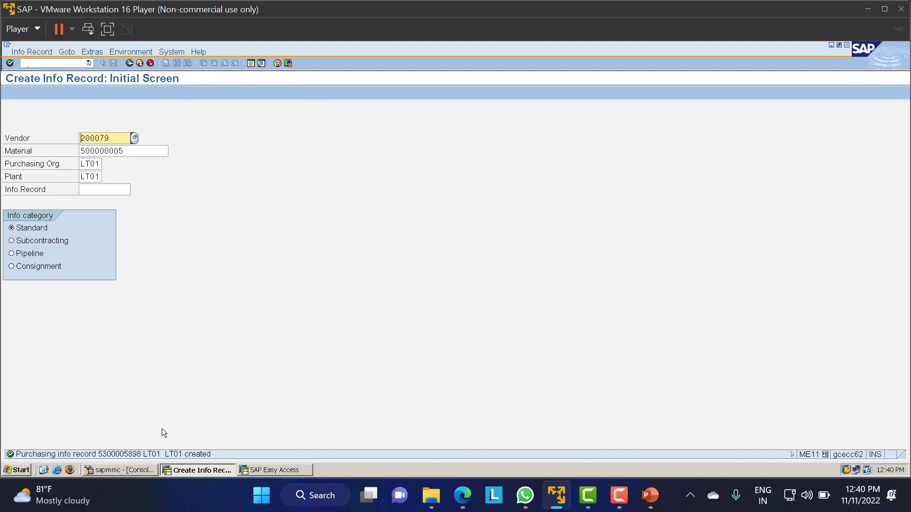
- Open the source list for material 500000005 in plant LT01 with transaction ME01
click(49, 63)
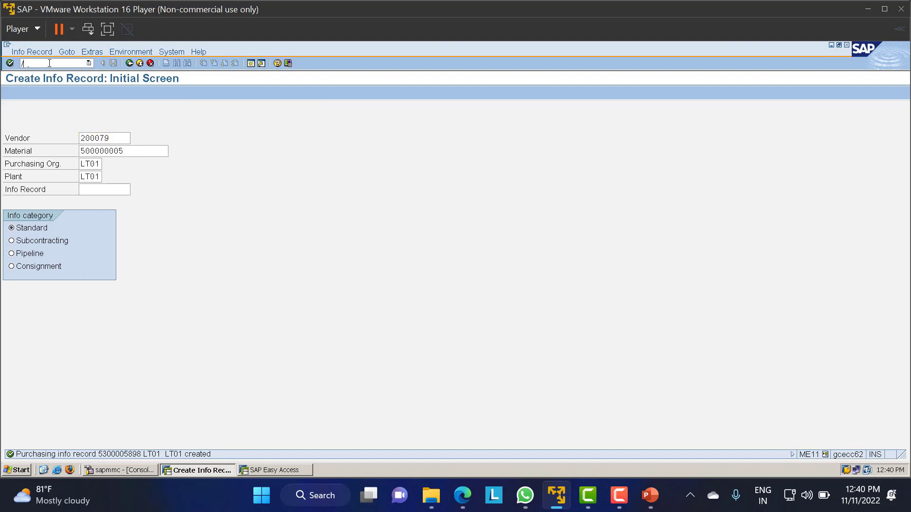
text(/nme01)
key(Return)
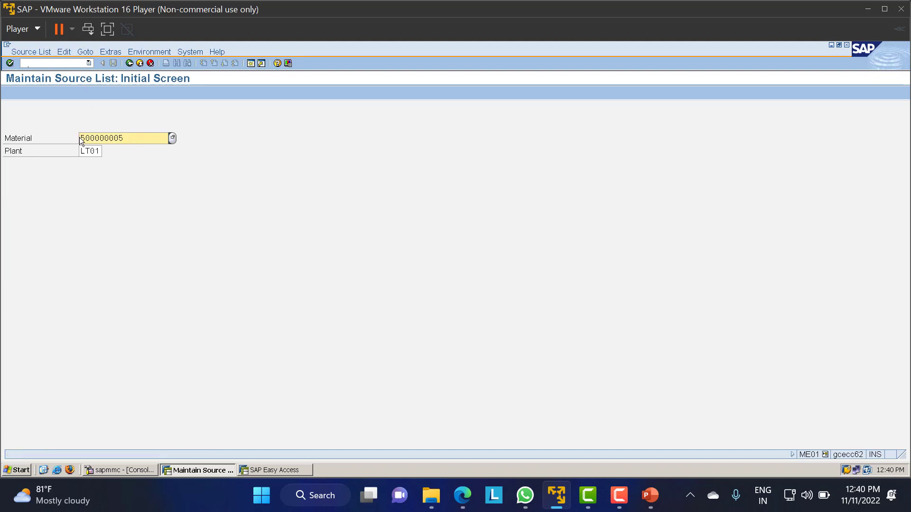
key(Return)
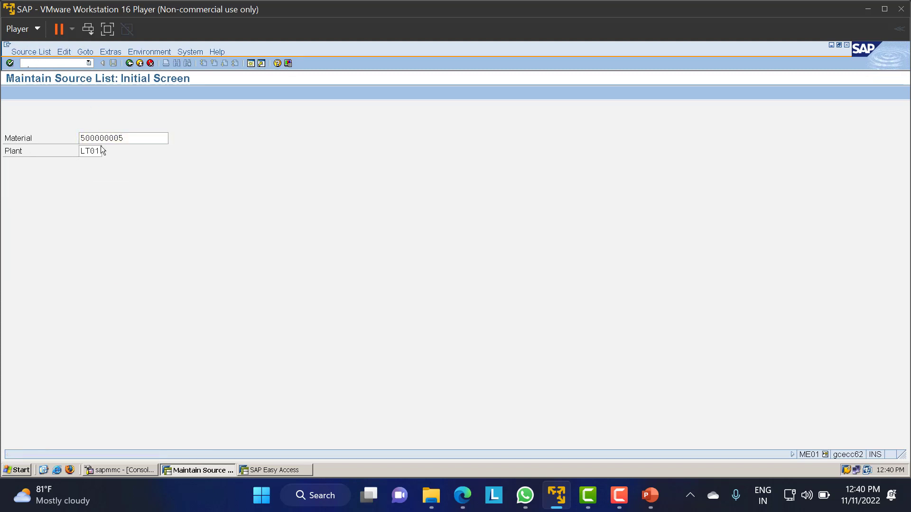
- Set the first source list record's validity from 11.11.2022 to 29.12.2022
click(46, 178)
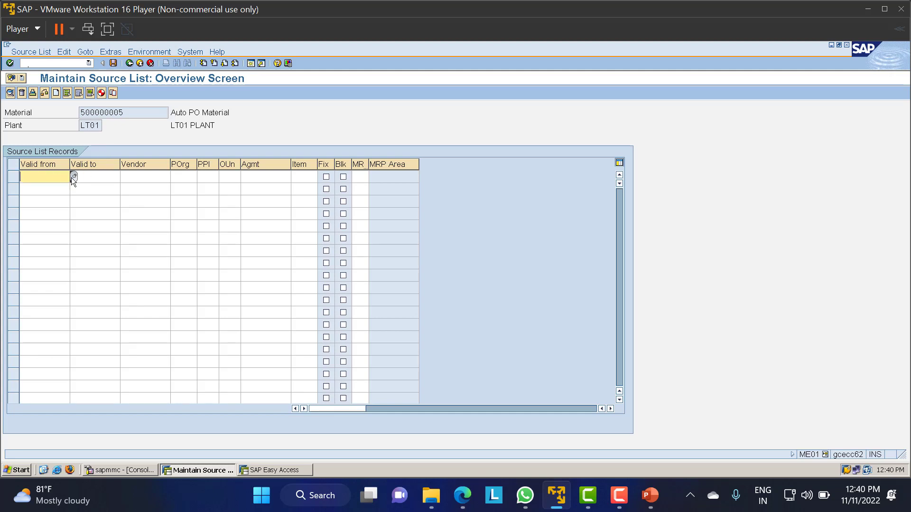
click(72, 177)
double_click(229, 258)
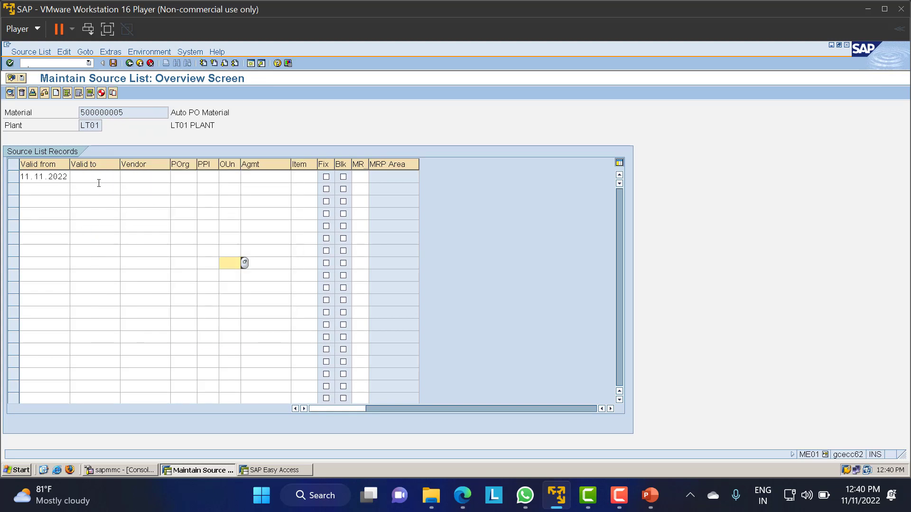
click(115, 180)
click(124, 177)
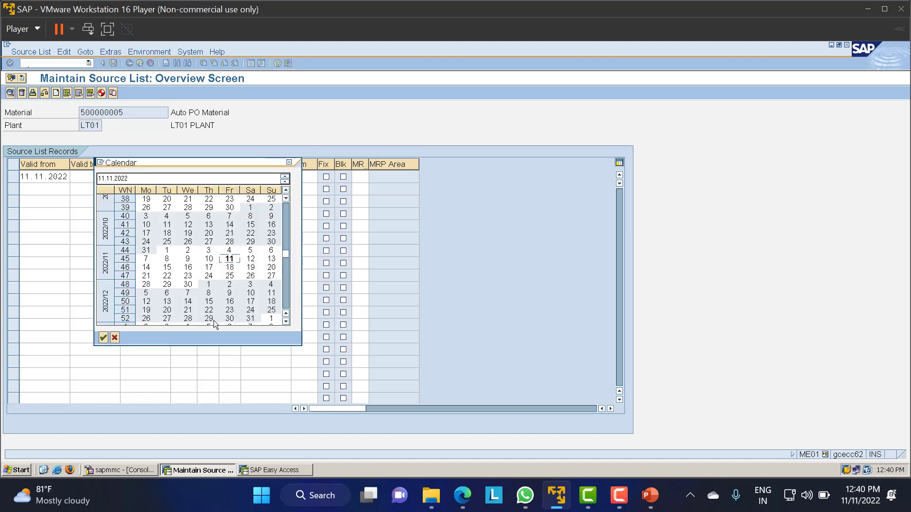
double_click(206, 314)
- Assign the new vendor and purchasing organization LT01 to the source list record, mark it as fixed, and save
click(152, 178)
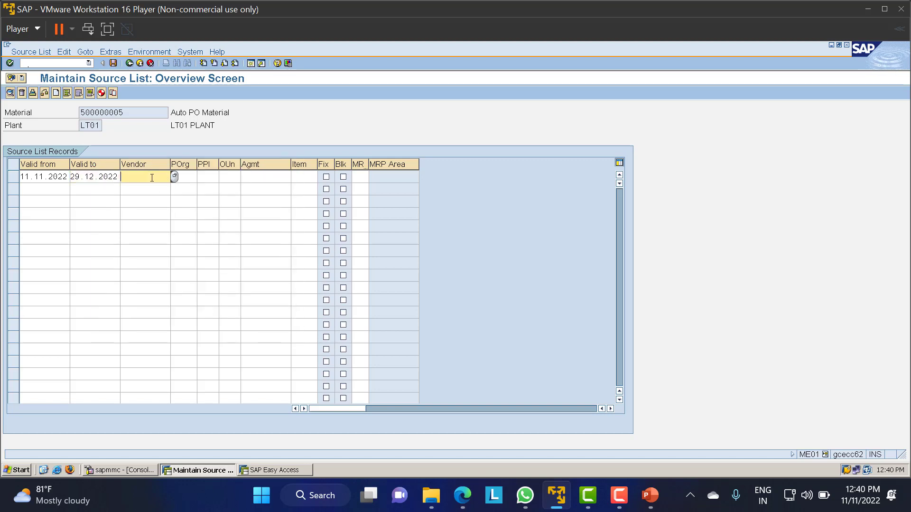
text(200)
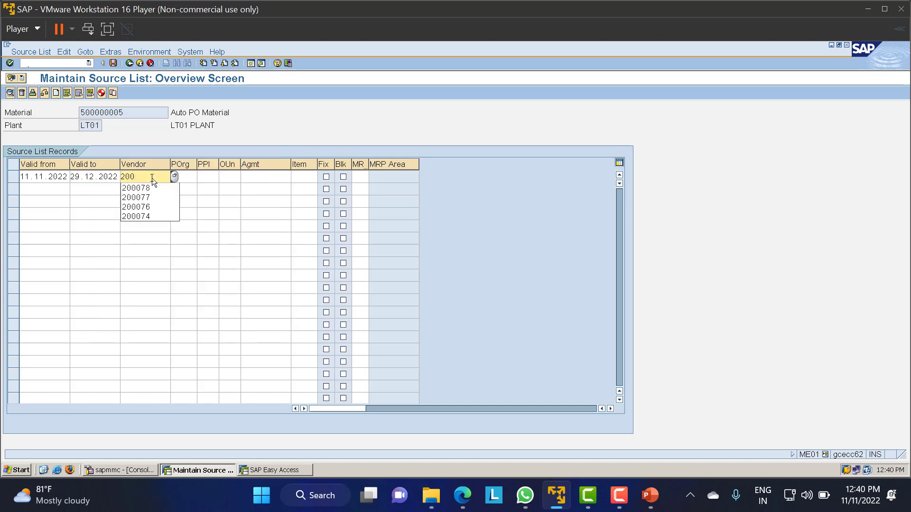
text(079)
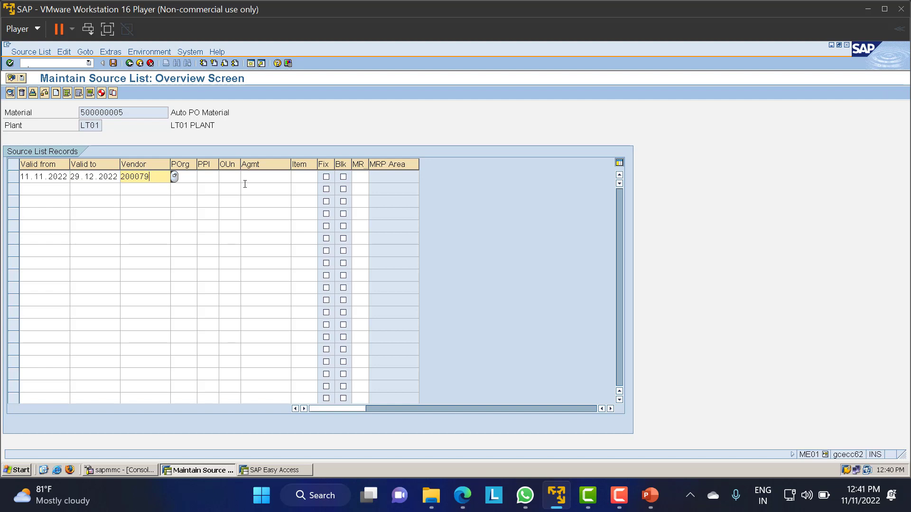
key(Tab)
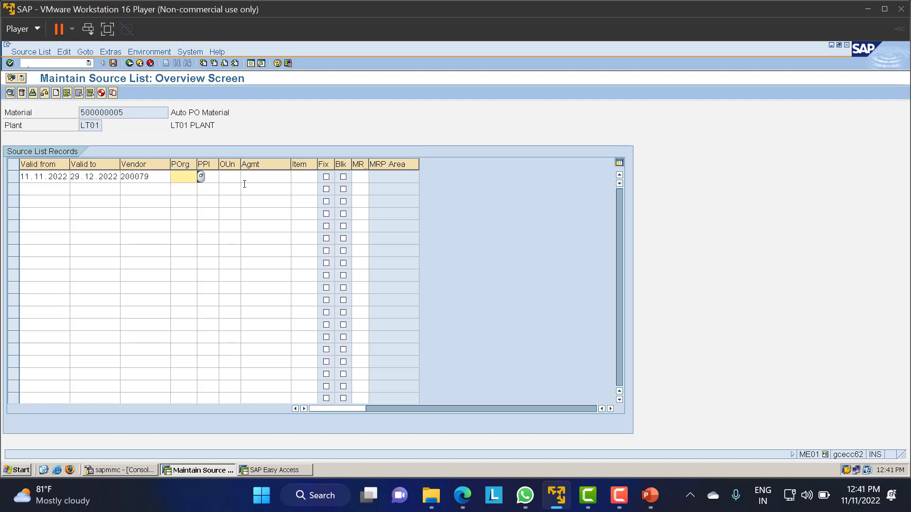
text(lt01)
click(326, 176)
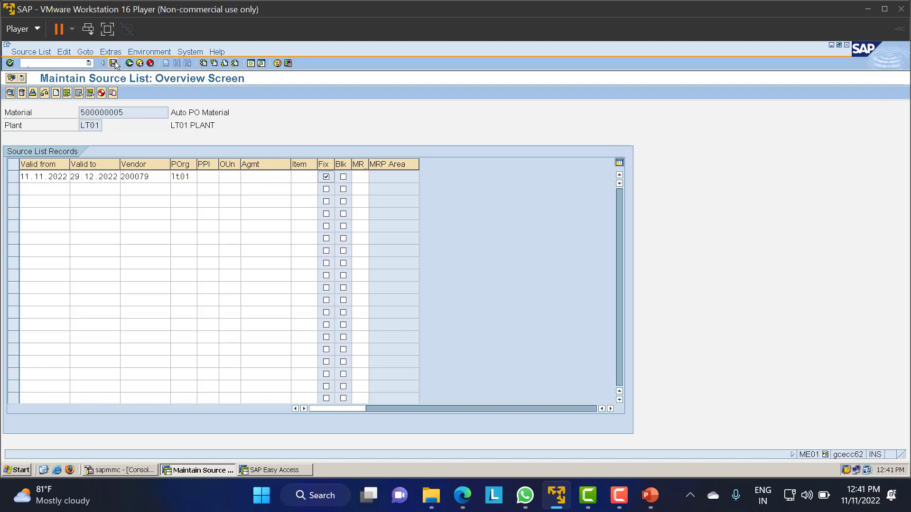
click(114, 64)
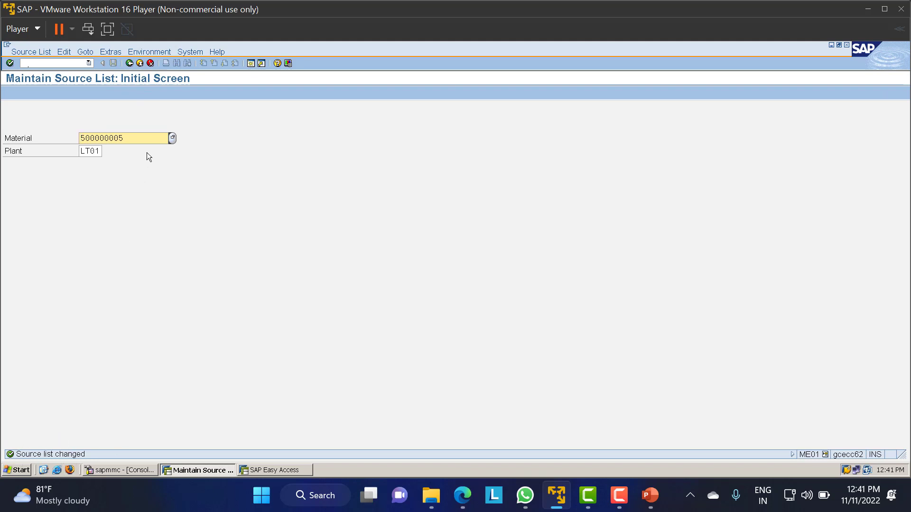
- Open transaction ME51N to create a purchase requisition
drag(137, 137, 43, 143)
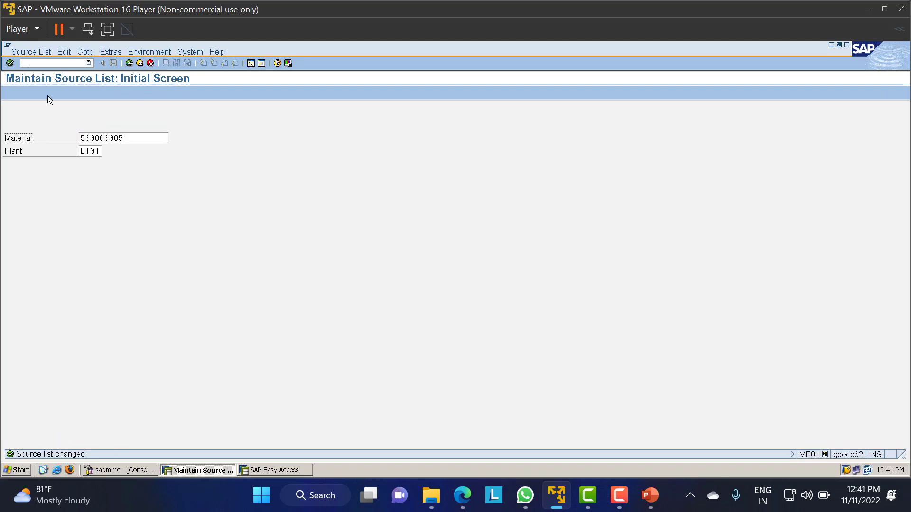
click(54, 64)
text(/nme03)
key(Return)
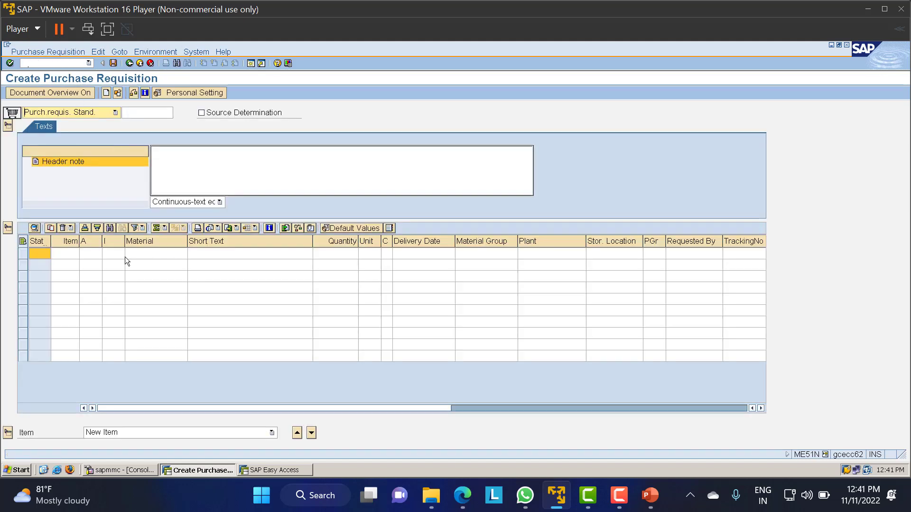
- Open the Materials List with transaction MM60 in the second SAP session and copy material number 500000005
click(149, 253)
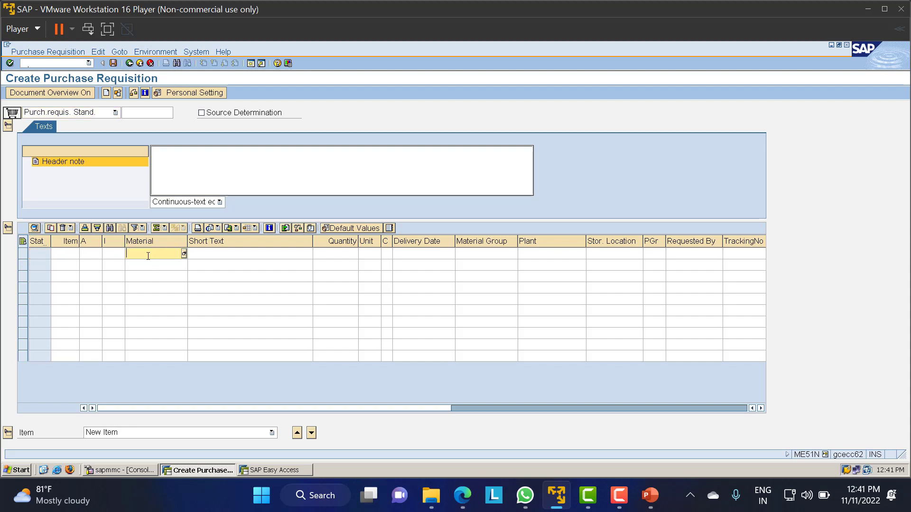
text(5)
click(274, 470)
click(69, 64)
text(/nmm)
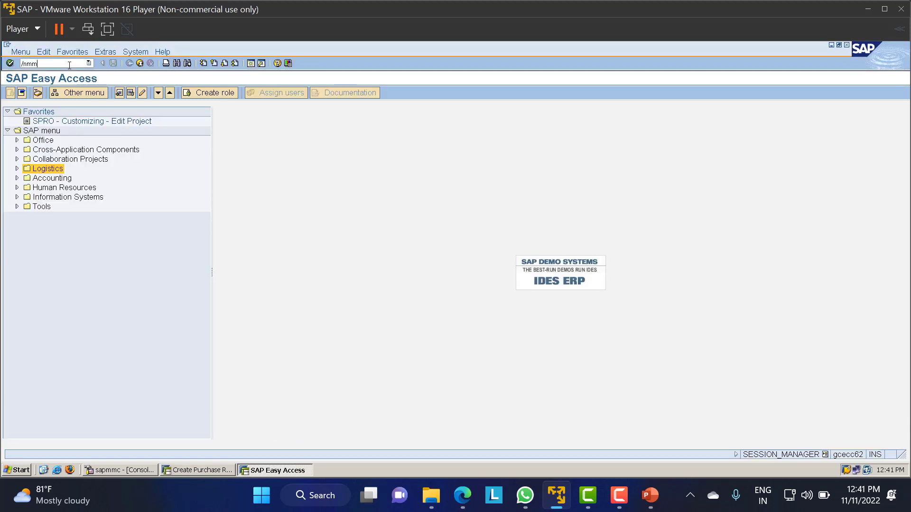
text(60)
key(Return)
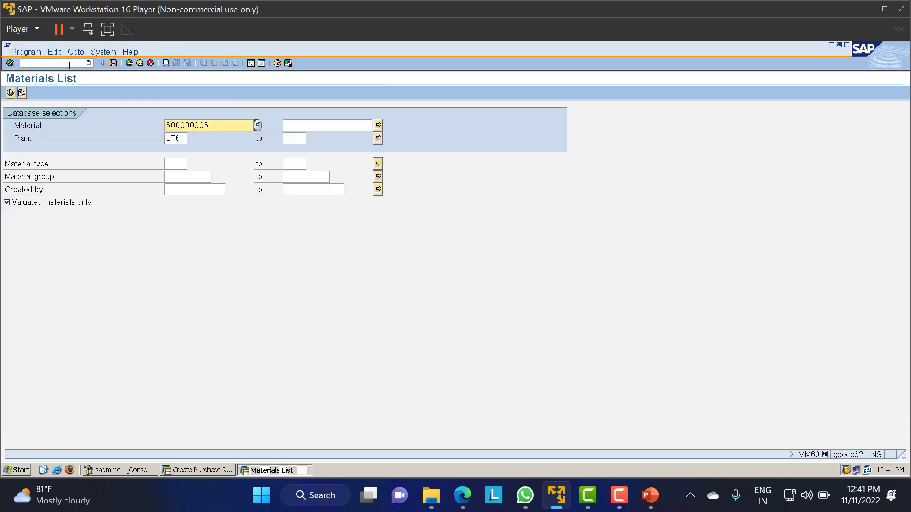
drag(210, 125, 86, 123)
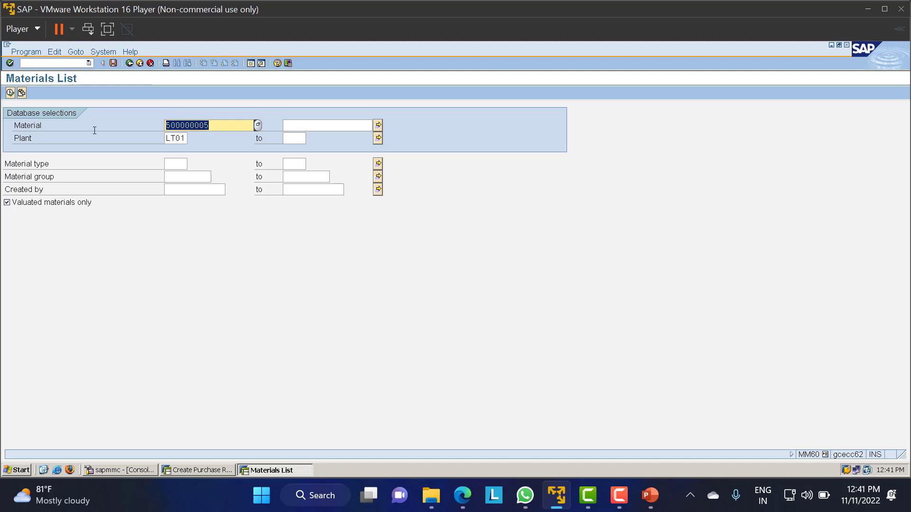
key(ctrl+c)
- Enter the first requisition item with the copied material 500000005, quantity 100, plant LT01 and storage location LT01
key(alt+Tab)
click(160, 253)
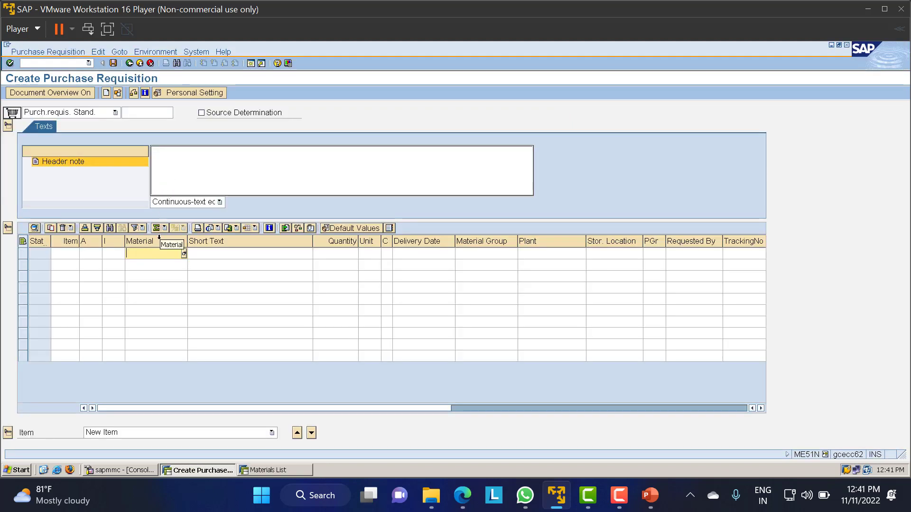
key(ctrl+v)
click(332, 257)
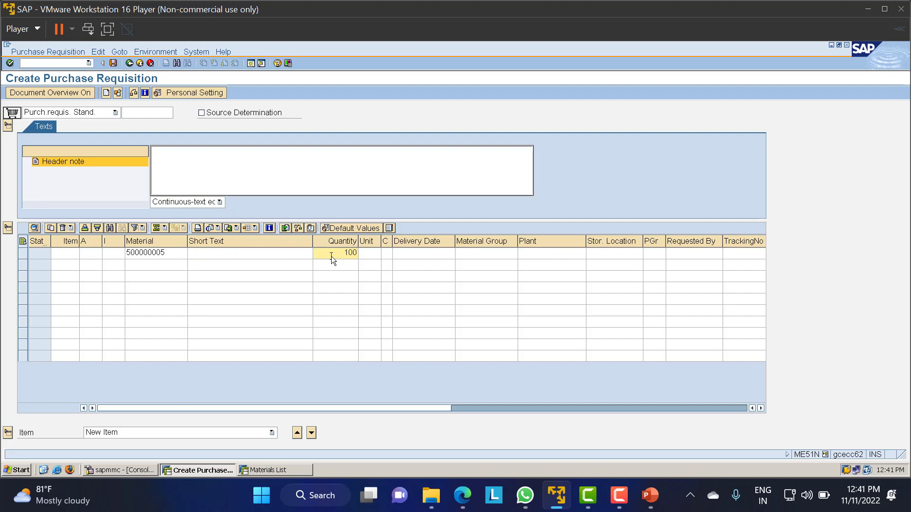
click(533, 256)
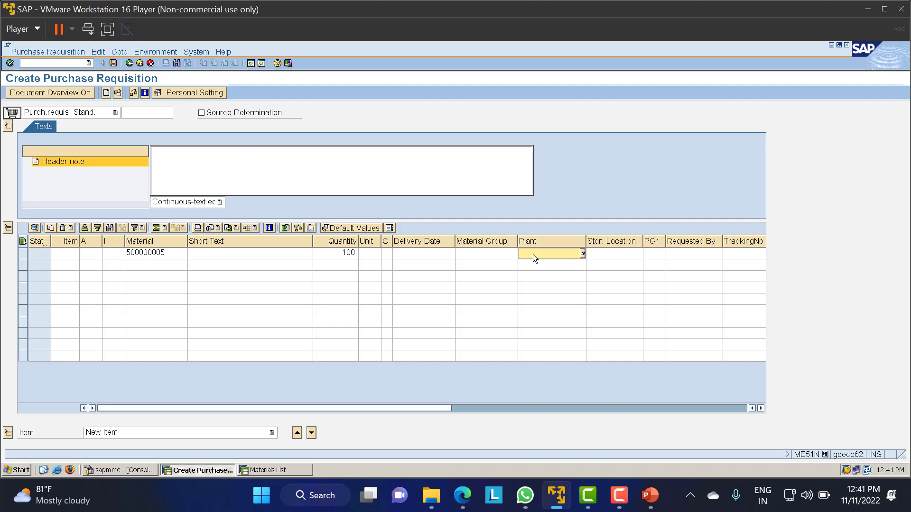
text(lt01)
key(Tab)
text(lt01)
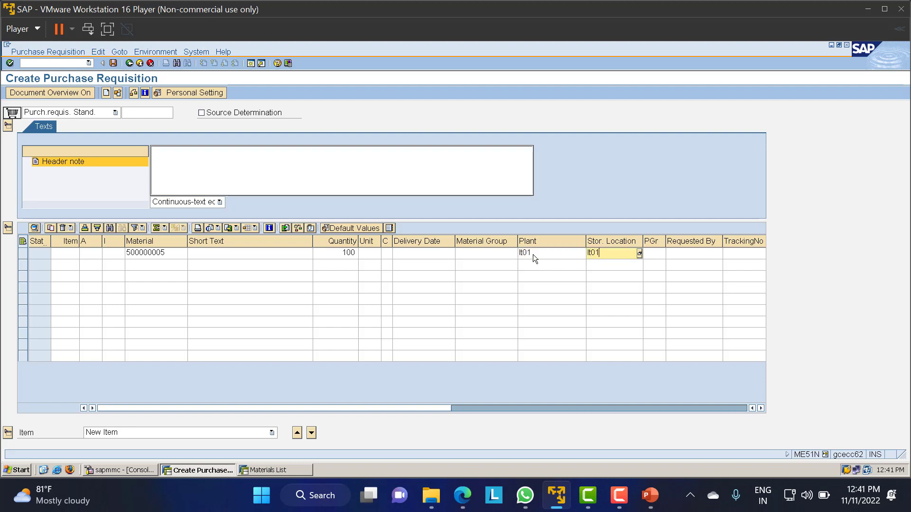
key(Return)
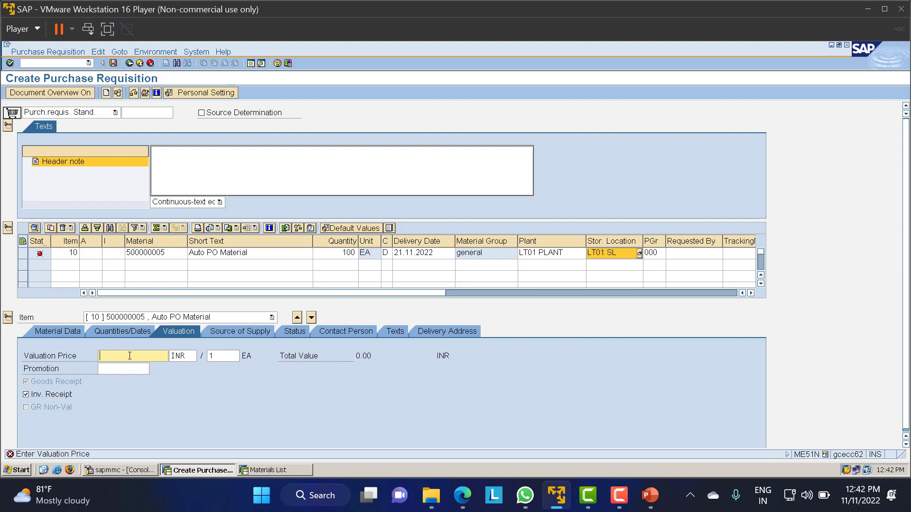
- Set the item's valuation price to 10 INR and review its quantity, dates and valuation details
text(10)
key(Return)
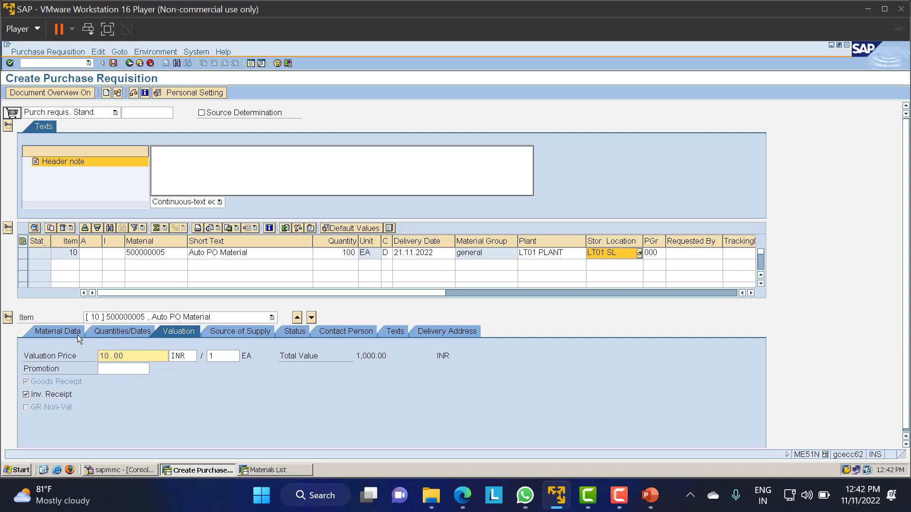
click(59, 332)
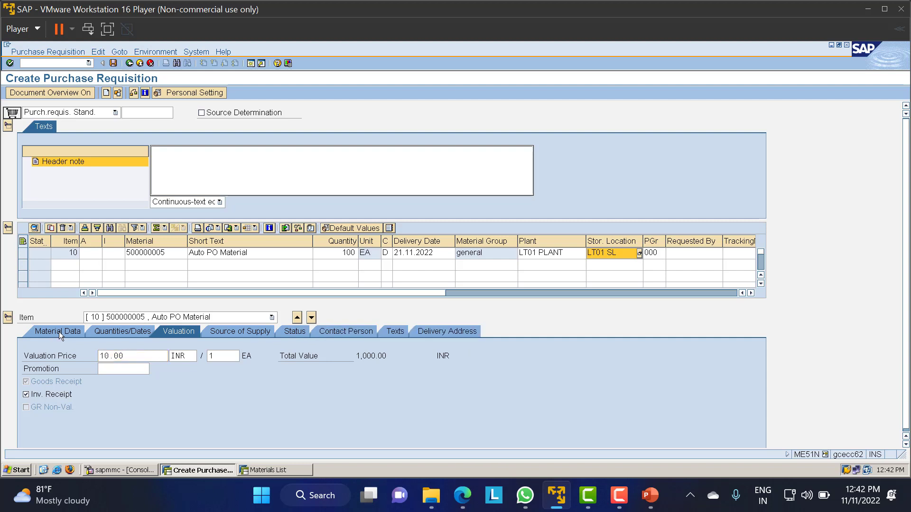
click(121, 333)
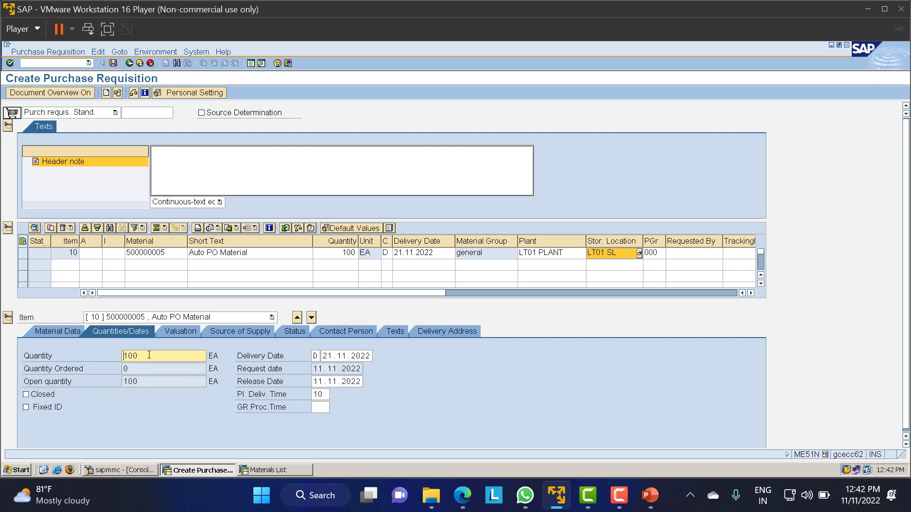
click(181, 332)
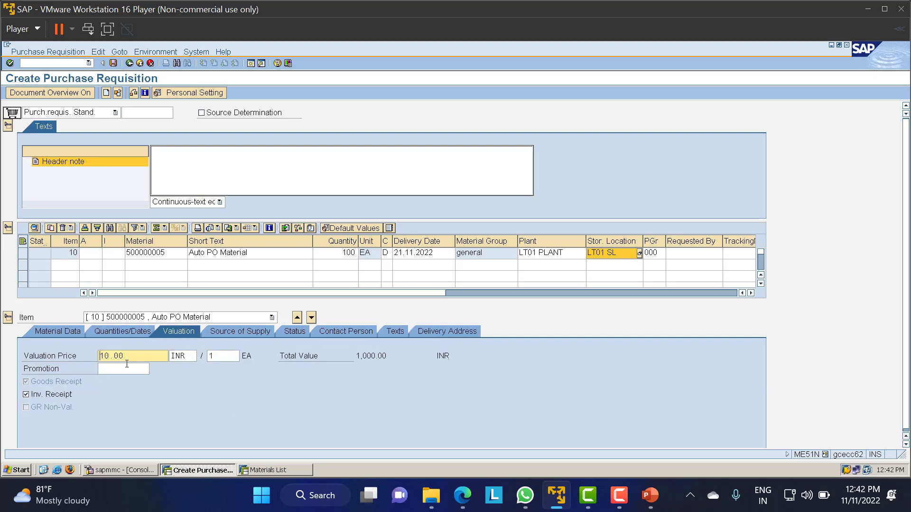
drag(144, 357, 82, 360)
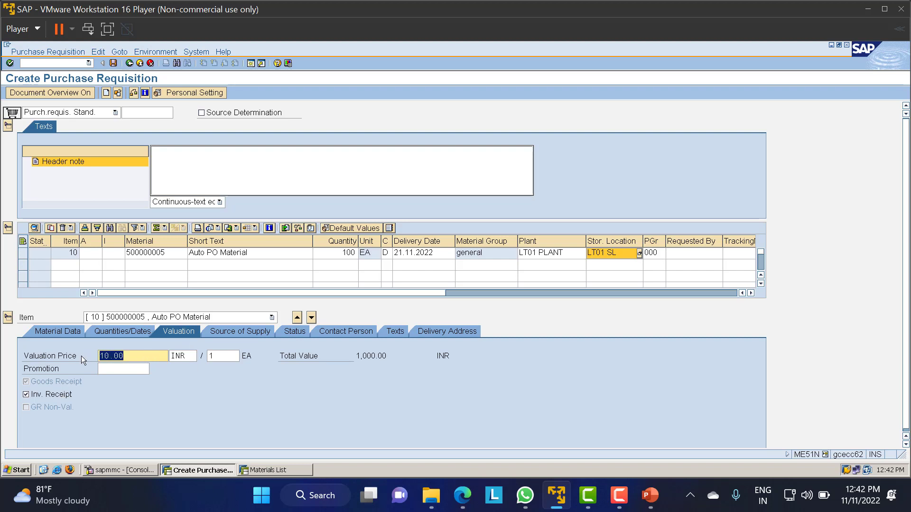
- Assign the source of supply to the requisition item, check the document and save it
click(248, 331)
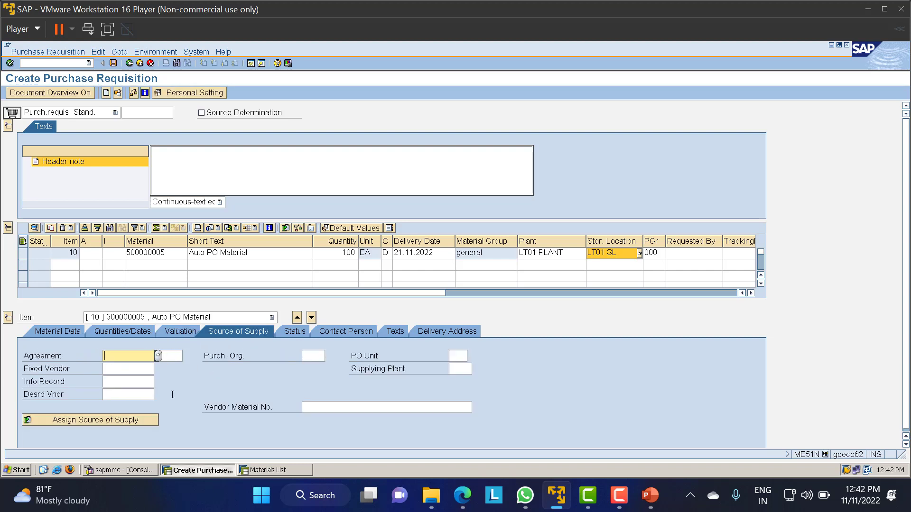
click(83, 420)
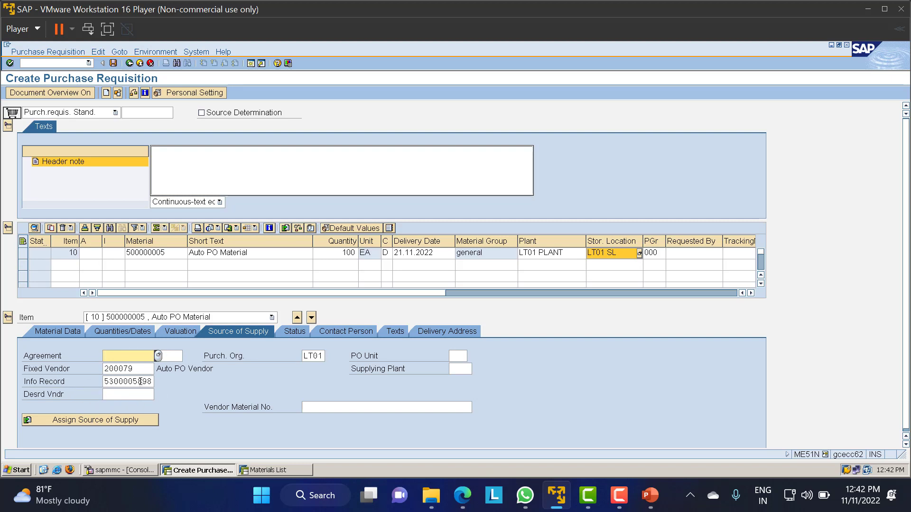
double_click(137, 366)
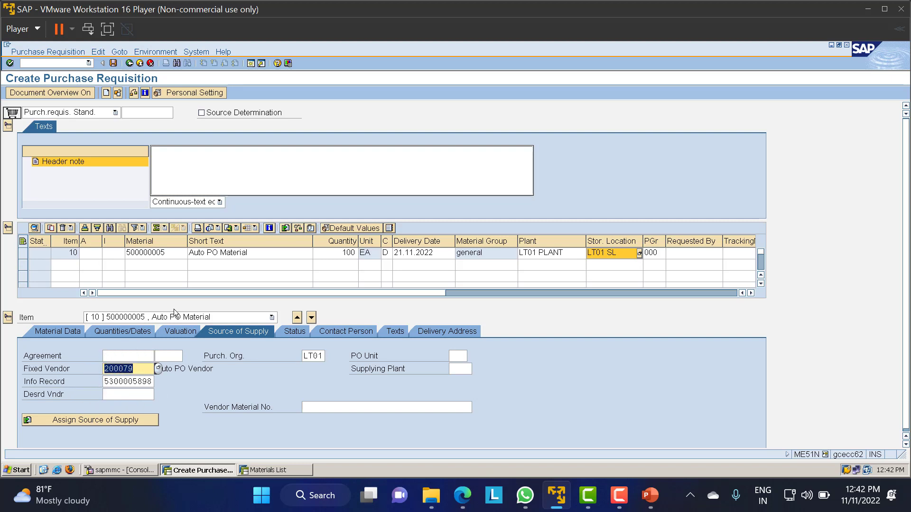
click(132, 91)
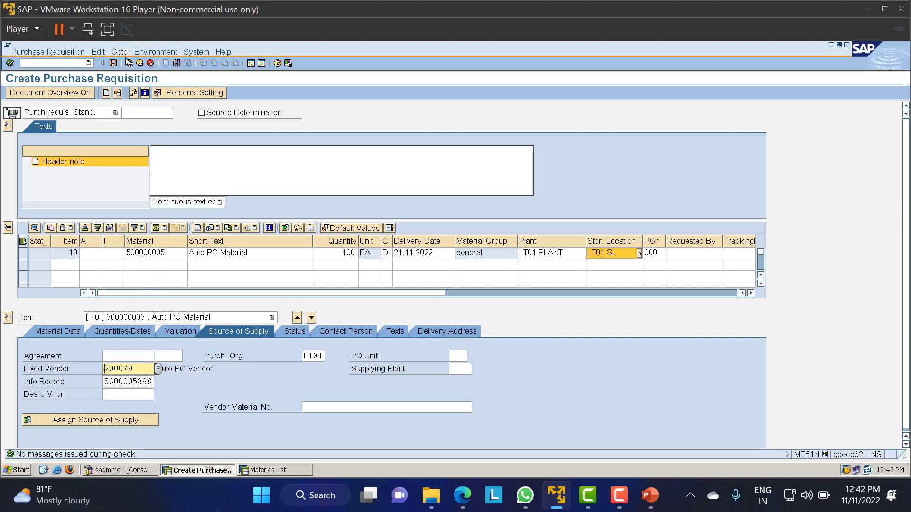
click(113, 63)
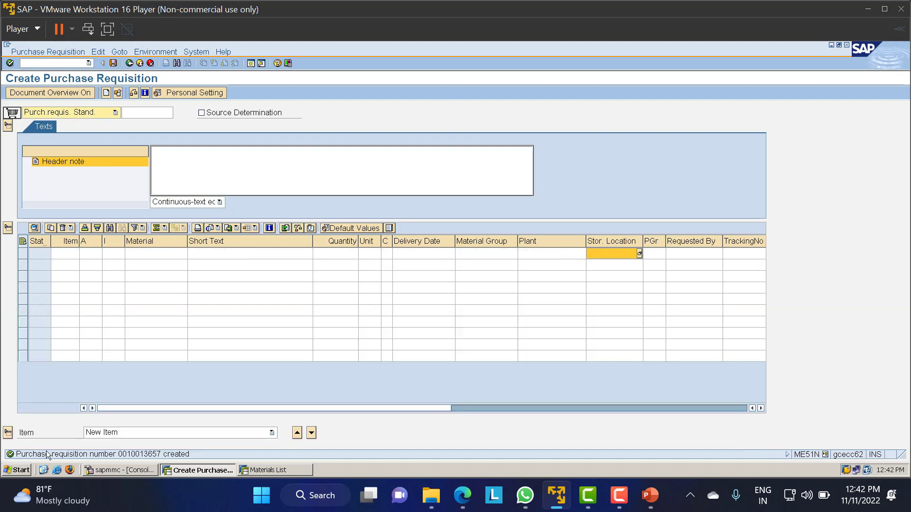
- View the details of the requisition creation message, select the requisition number and close the message
double_click(146, 456)
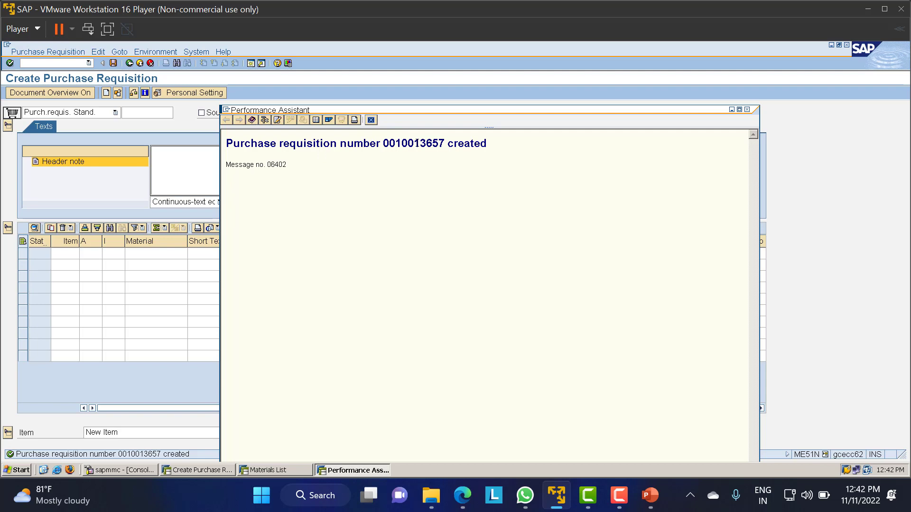
double_click(387, 143)
click(372, 119)
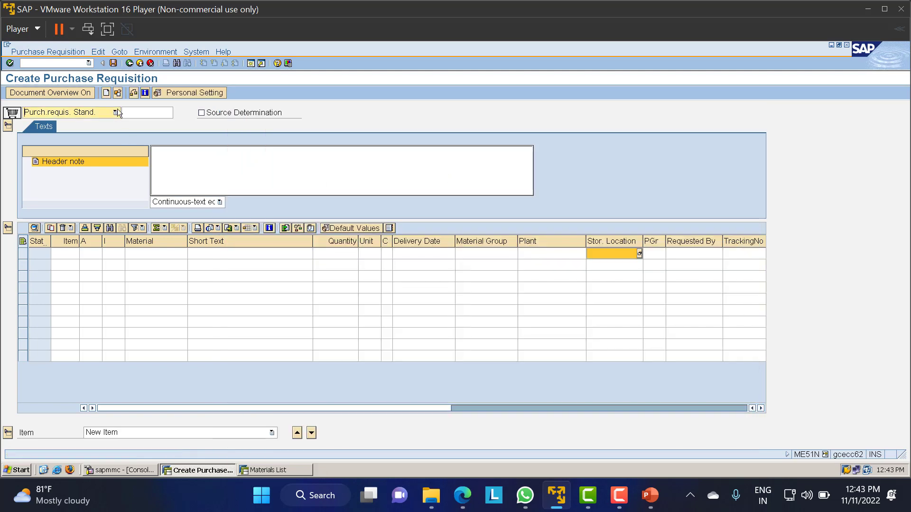
click(649, 495)
key(alt+Tab)
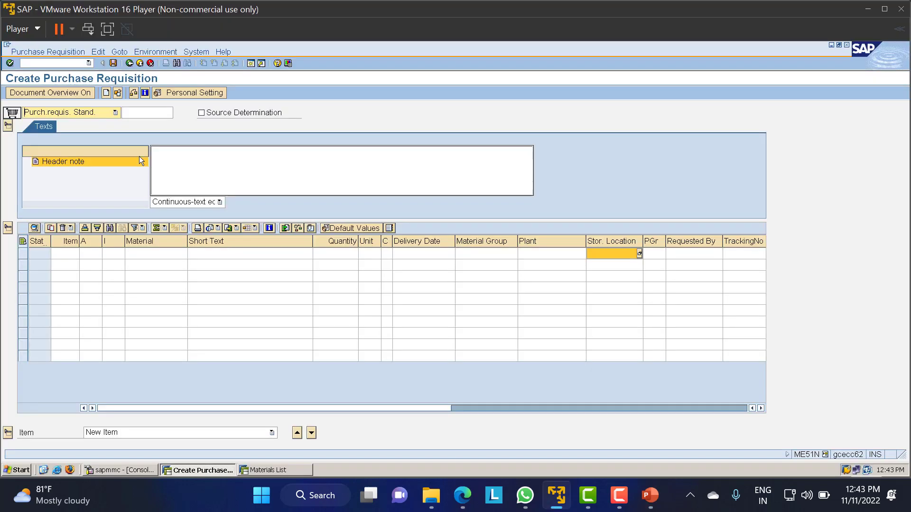
- Open transaction ME59N for automatic creation of purchase orders from requisitions
click(59, 62)
text(/n)
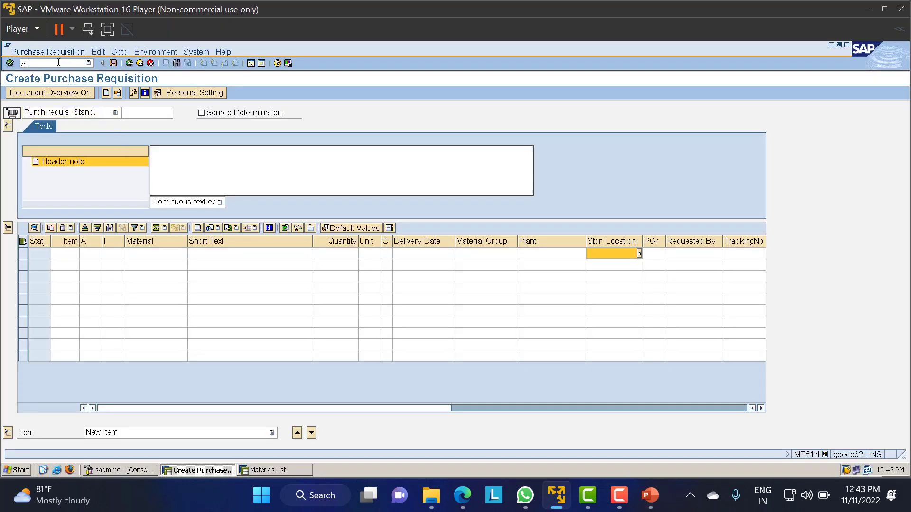
text(me)
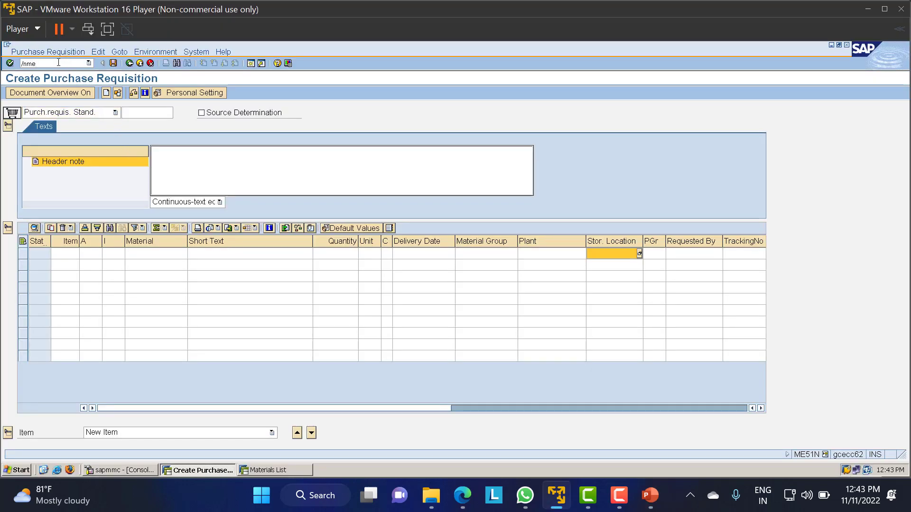
text(59n)
key(Return)
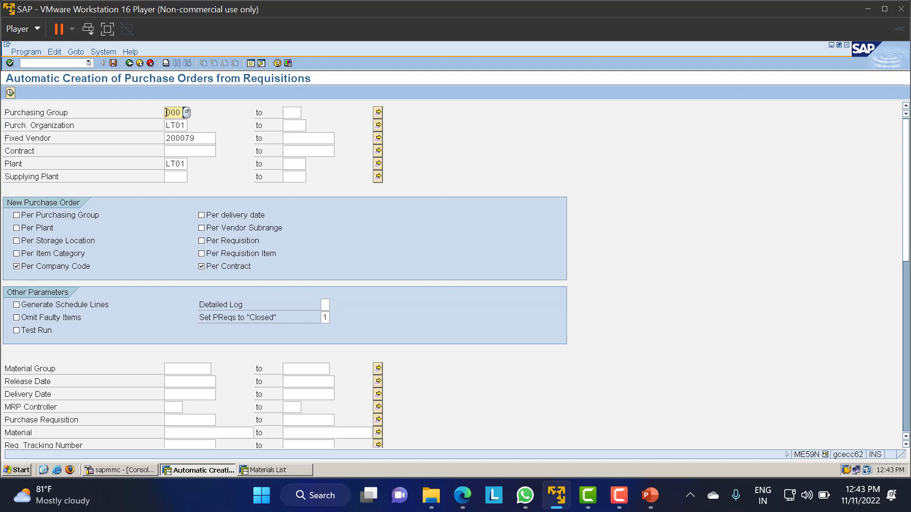
- Clear the purchasing group from the selection criteria and execute the automatic purchase order creation for purchasing organization and plant LT01
drag(166, 112, 182, 113)
click(166, 125)
drag(165, 126, 187, 125)
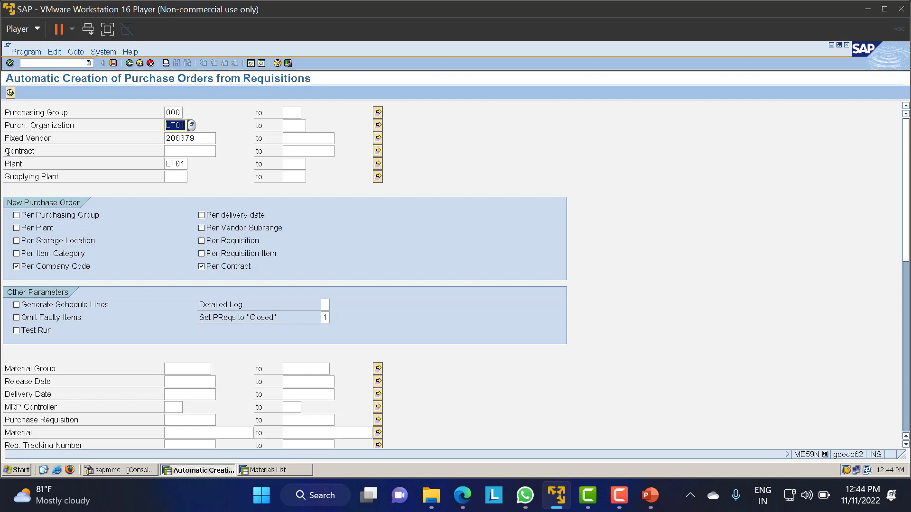
key(Tab)
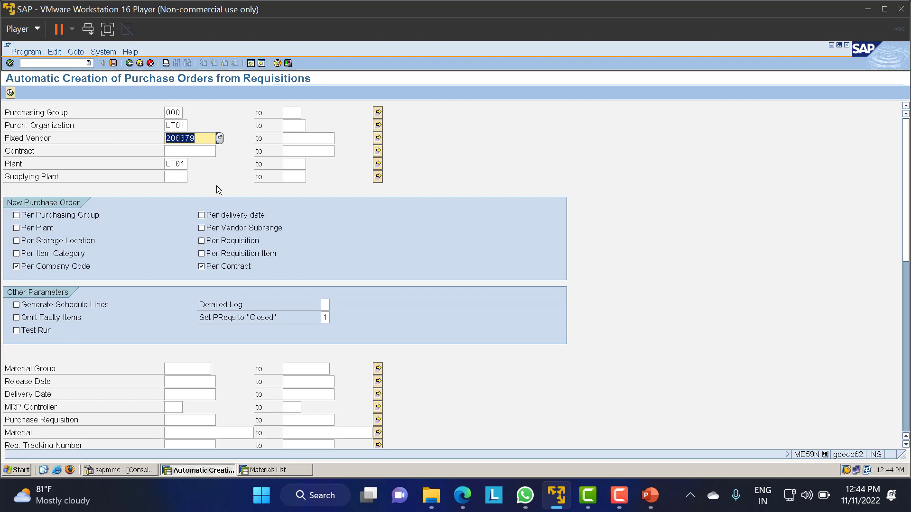
drag(165, 164, 189, 163)
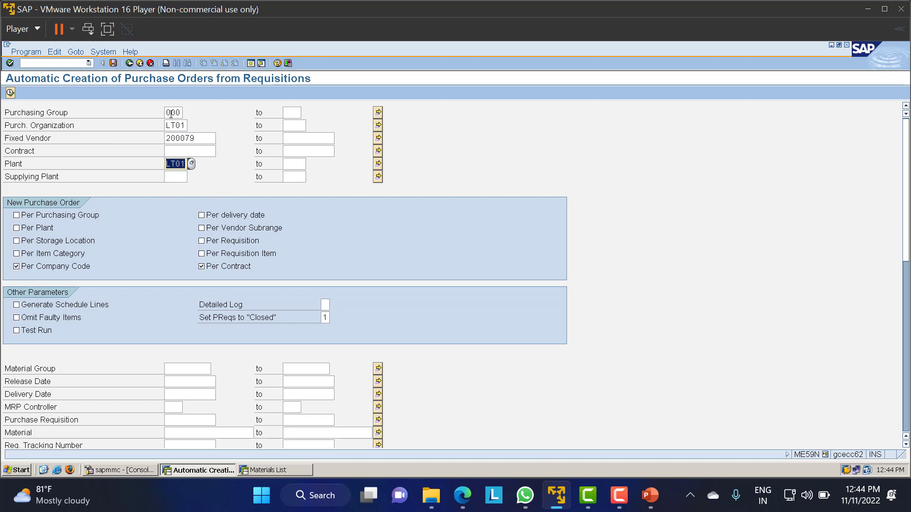
drag(166, 112, 195, 113)
key(BackSpace)
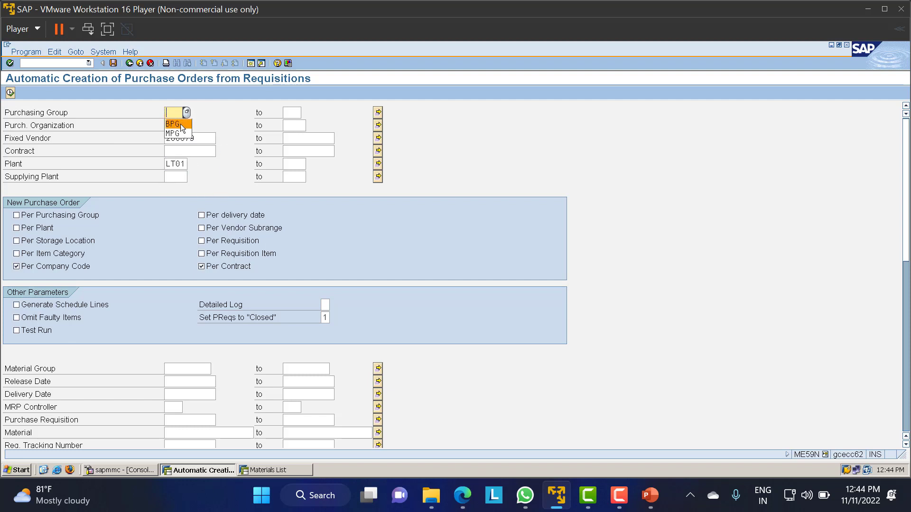
click(230, 151)
double_click(202, 140)
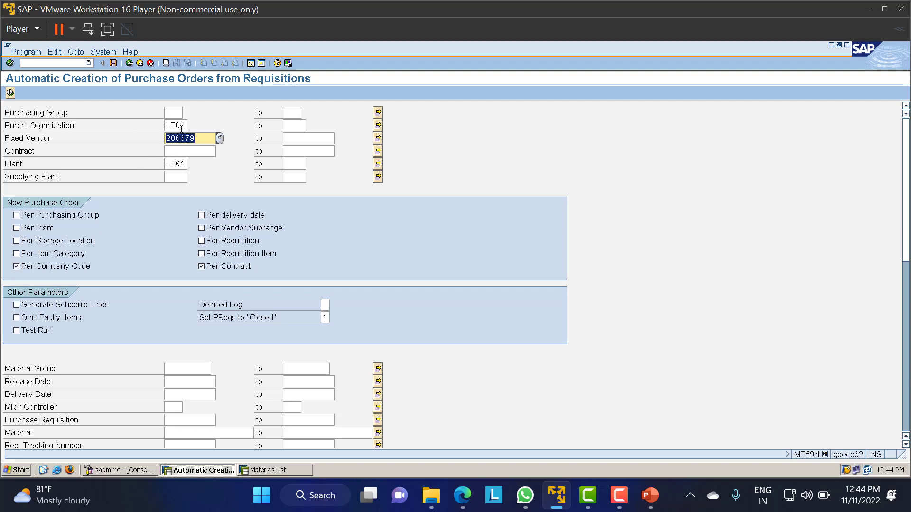
click(11, 93)
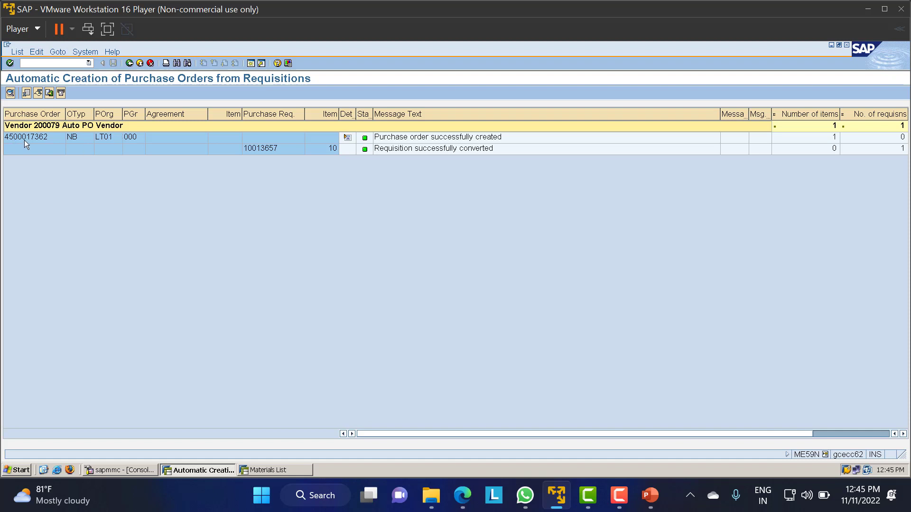
- Select the created purchase order's number in the results list, and open transaction ME23N in the Materials List session
click(38, 138)
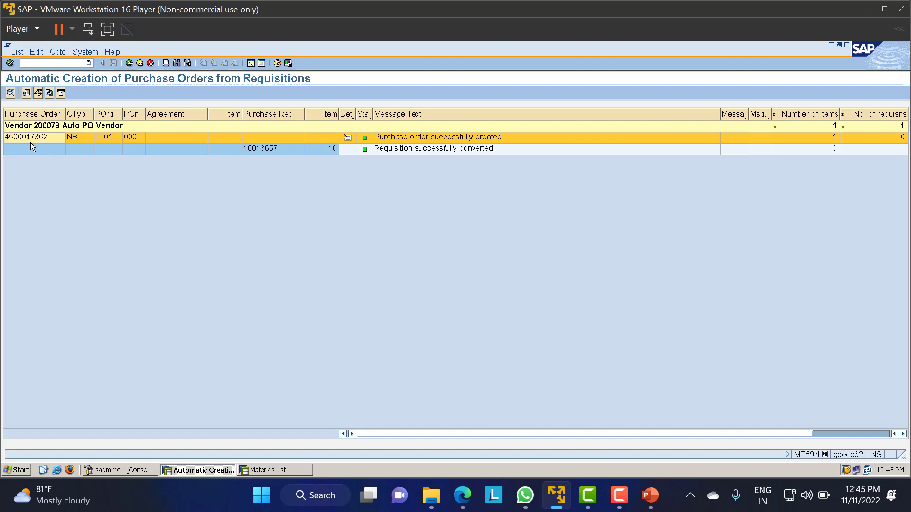
click(272, 470)
click(44, 65)
text(/n)
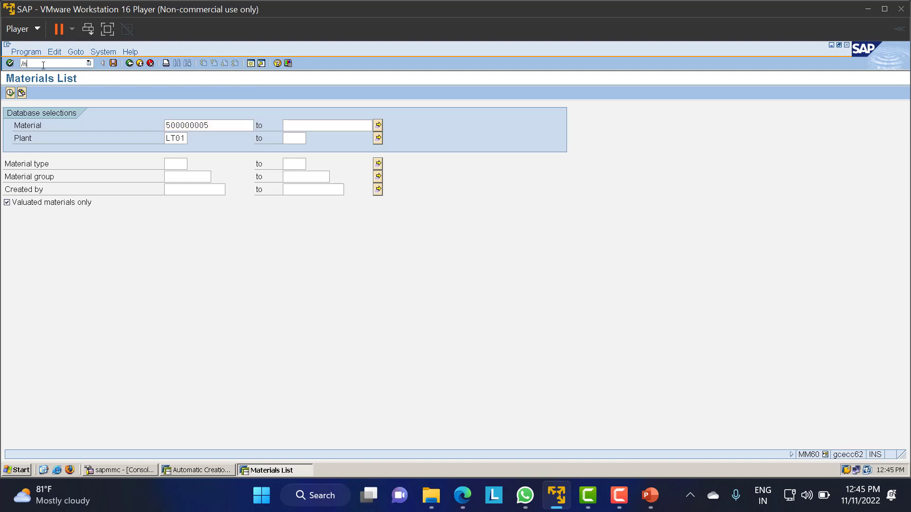
text(me23n)
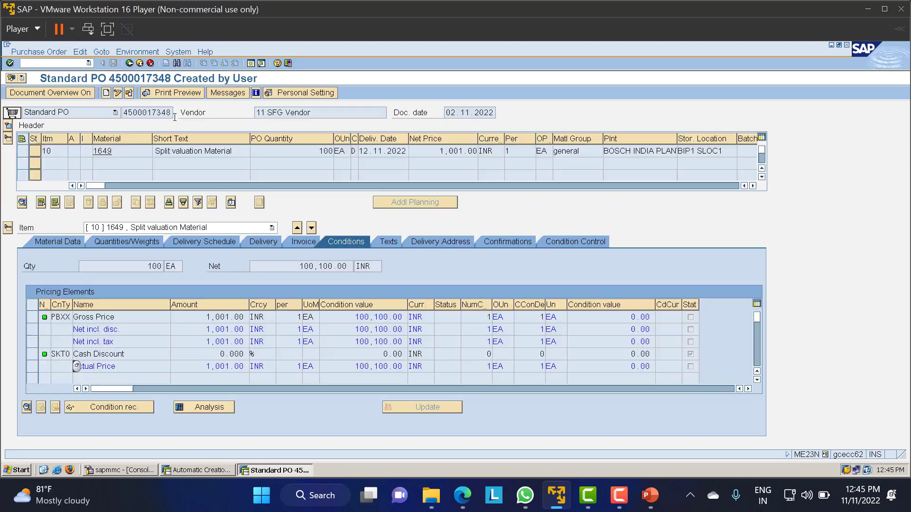
- Display the newly created purchase order for Auto PO Vendor by entering its number as the other document
click(118, 92)
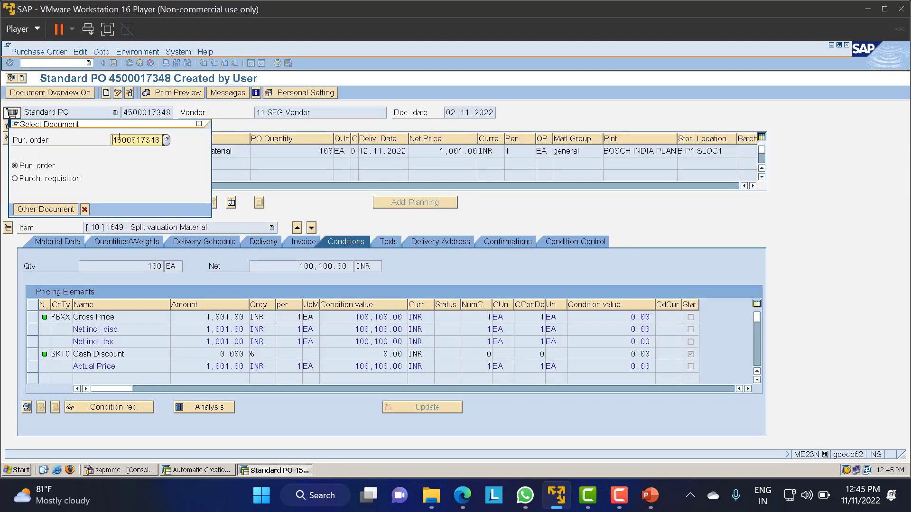
drag(113, 140, 232, 145)
text(4500017362)
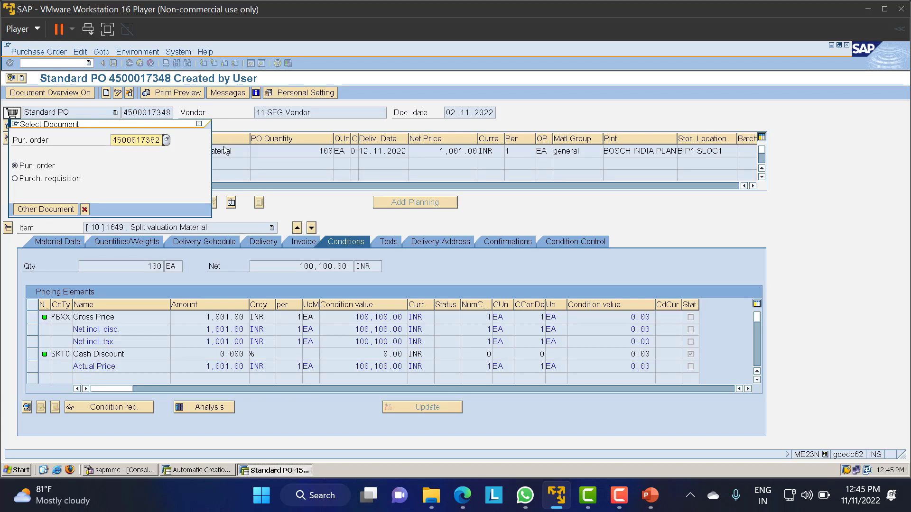
key(Return)
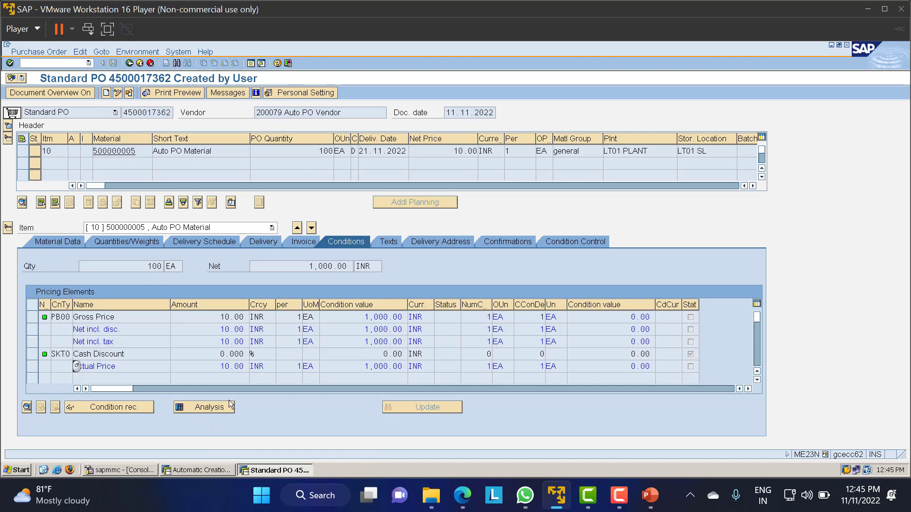
- Return to the automatic creation results, select the converted requisition's number, and open transaction ME53N in that session
click(188, 471)
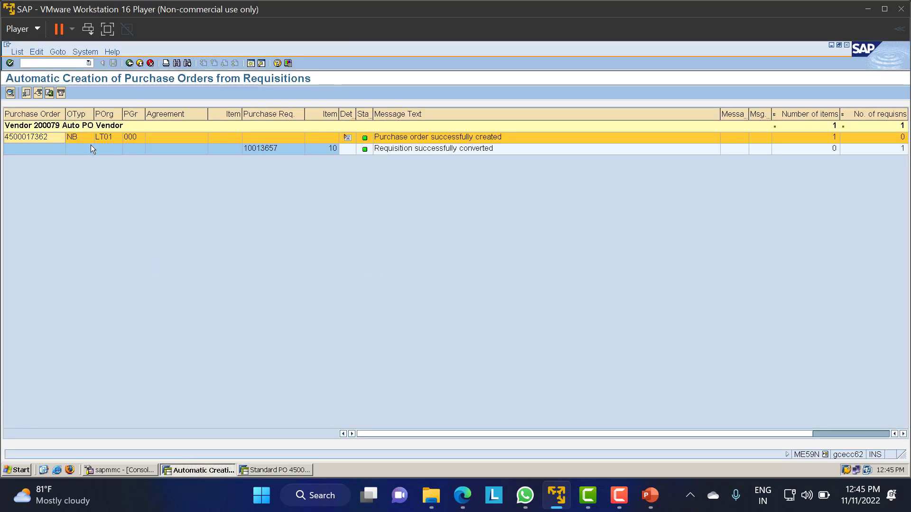
click(269, 149)
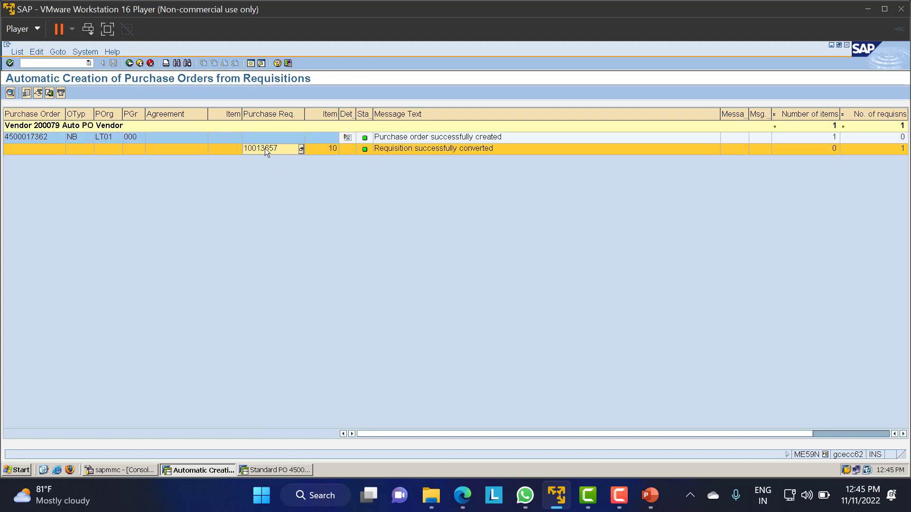
click(54, 64)
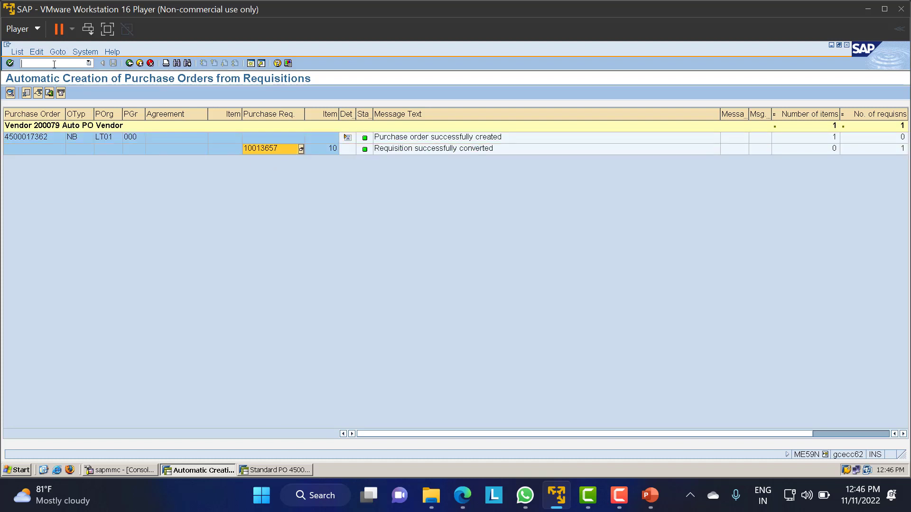
text(/nme53n)
key(Return)
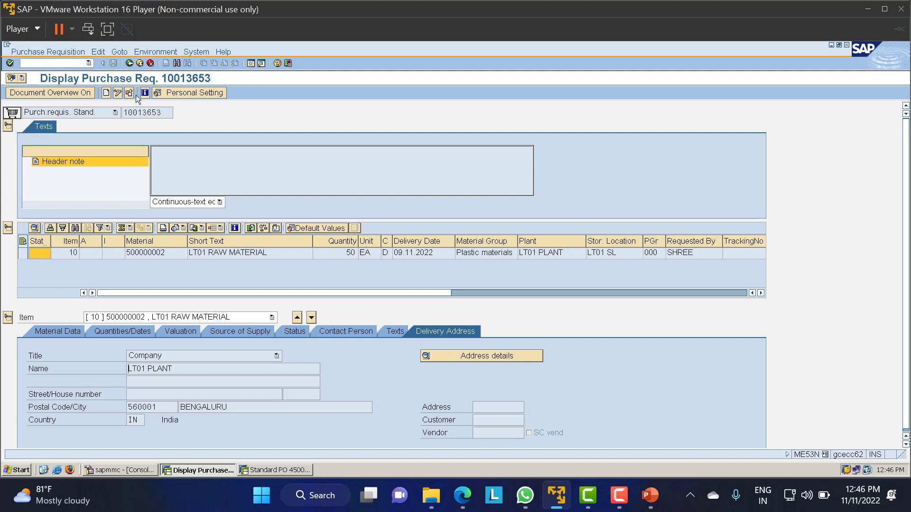
- Display the converted purchase requisition by entering its number, and examine the item's processing status
click(129, 93)
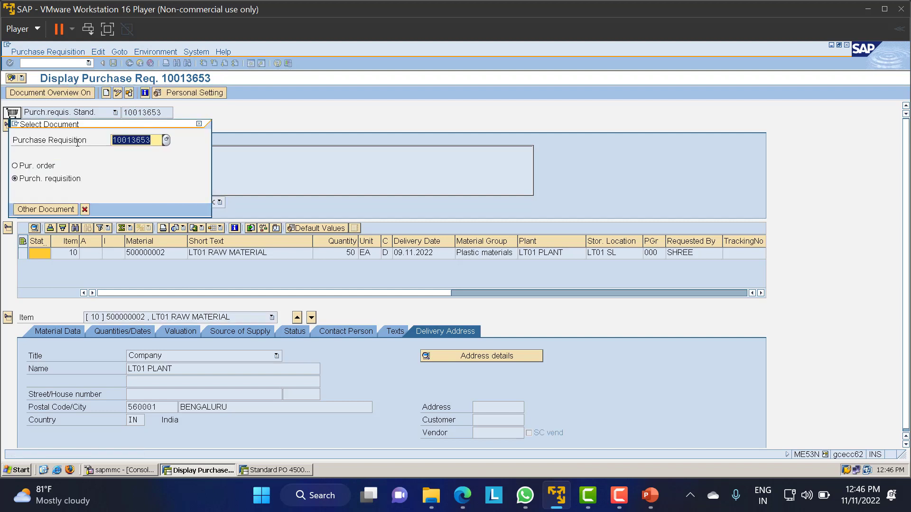
text(10013657)
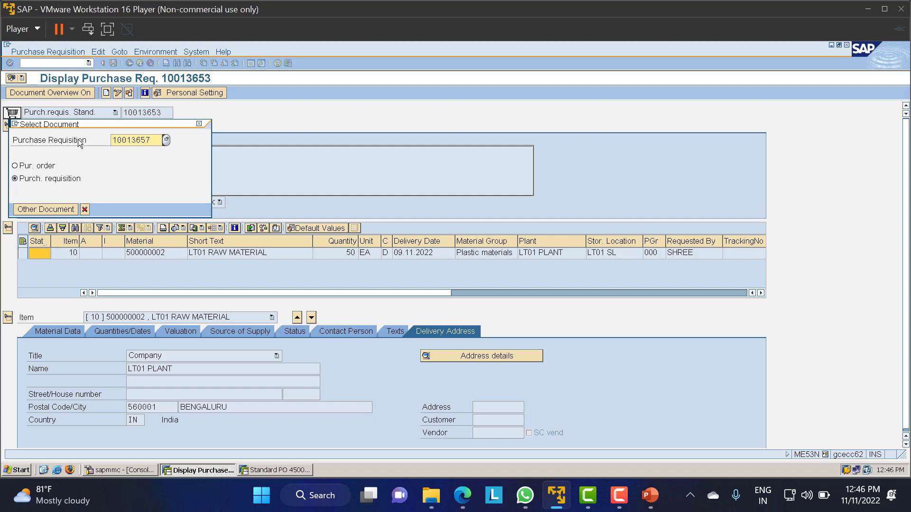
key(Return)
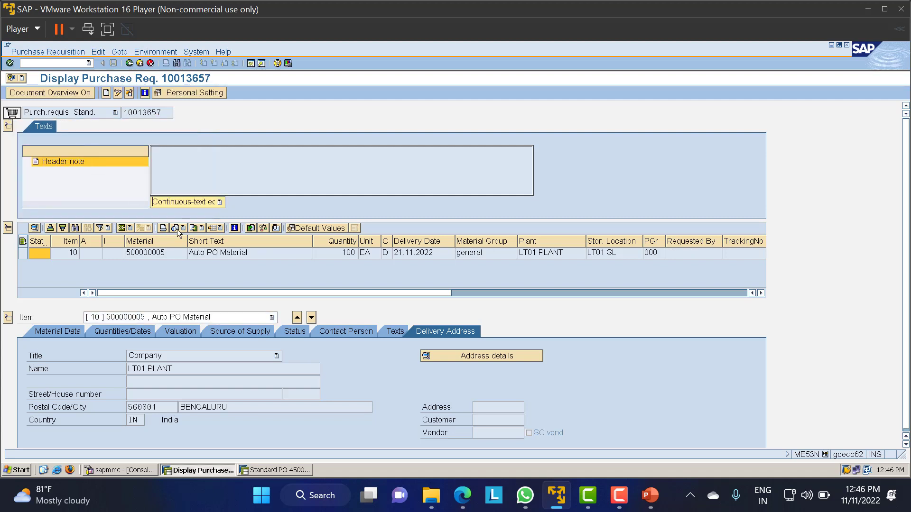
click(293, 332)
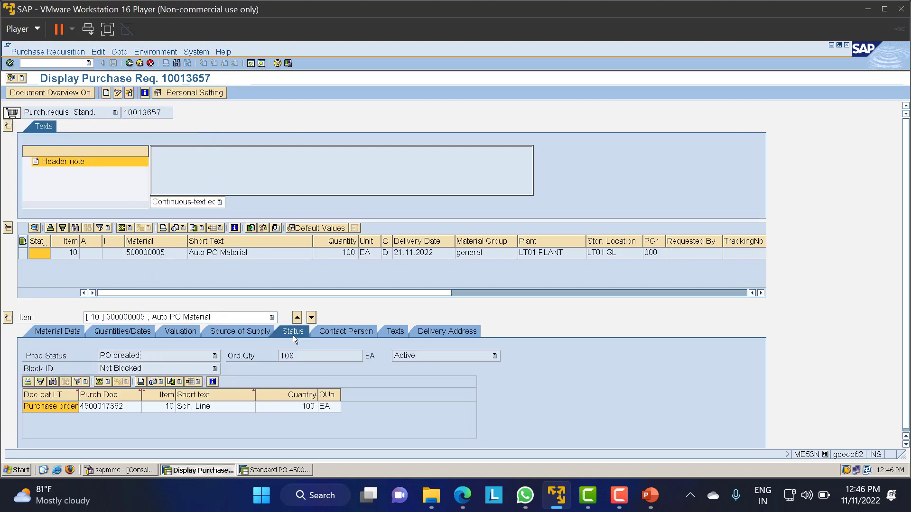